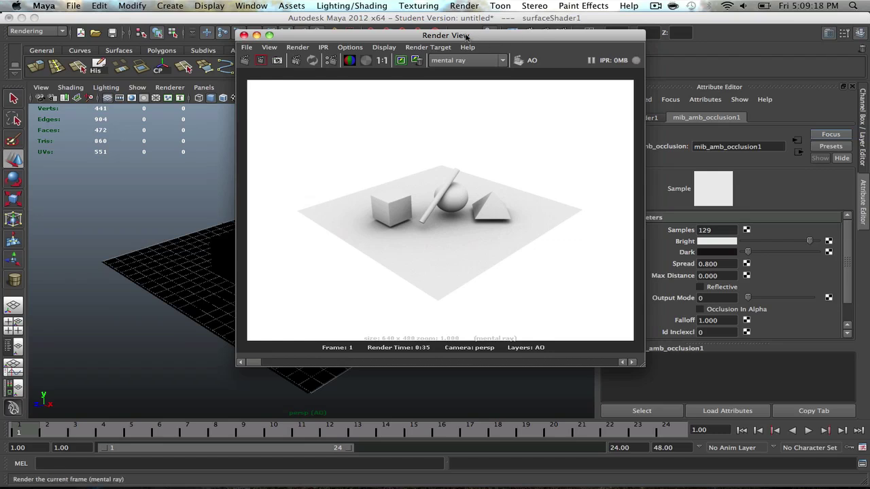
- Drag the finished ambient occlusion render preview aside and close it
drag(467, 35, 350, 28)
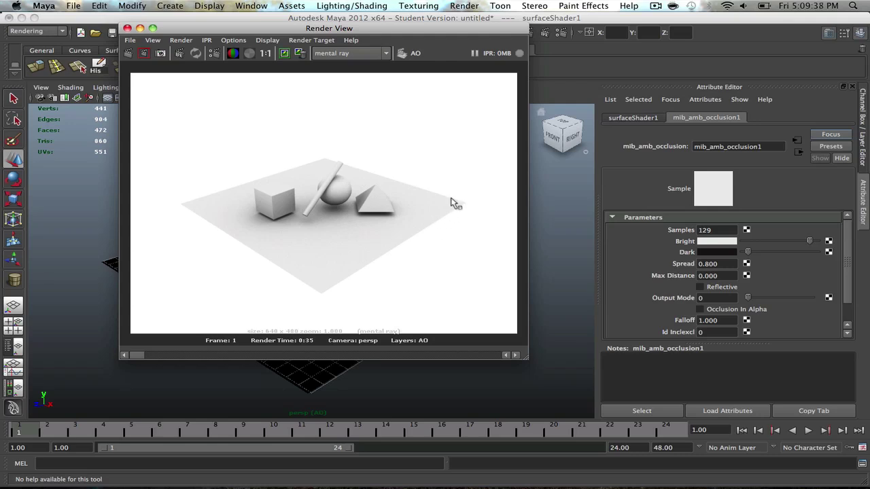
drag(187, 30, 475, 30)
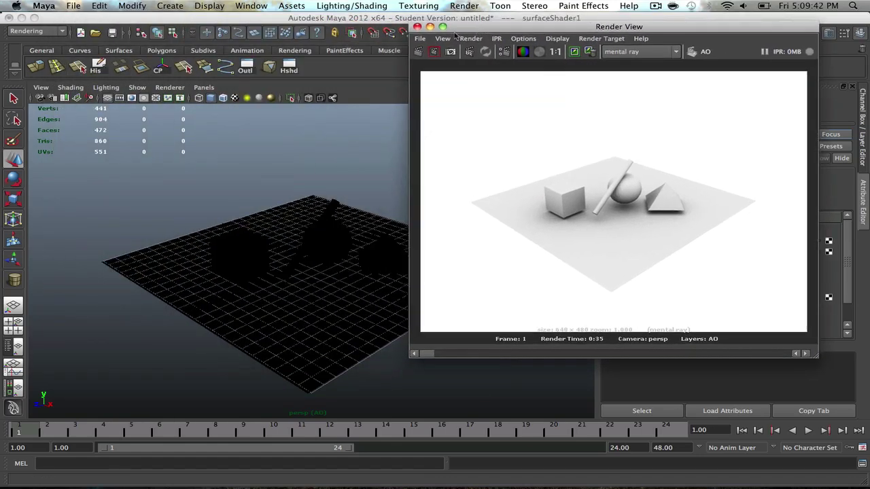
click(417, 26)
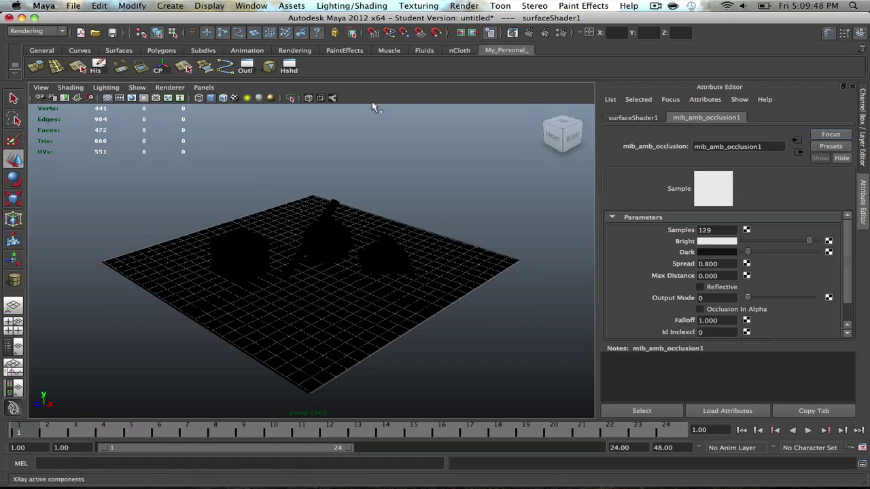
- Start a new scene without saving, then reframe the cube, sphere, cylinder and pyramid to the home view
click(82, 35)
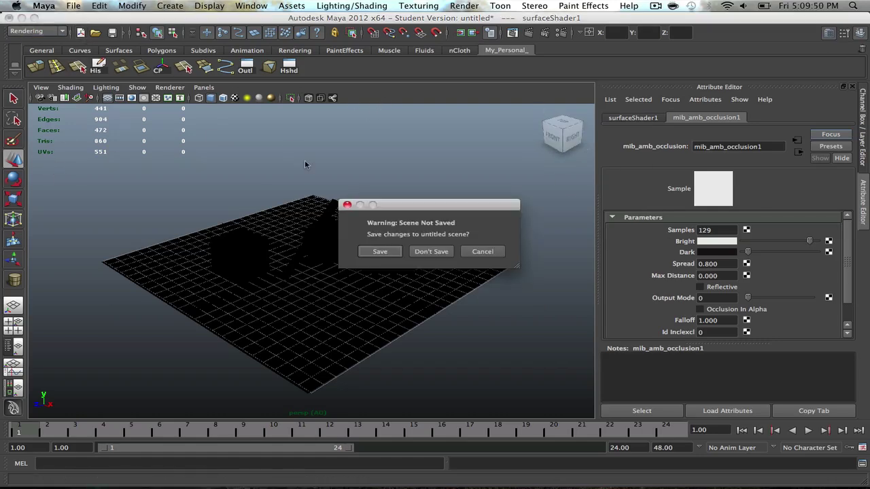
click(431, 252)
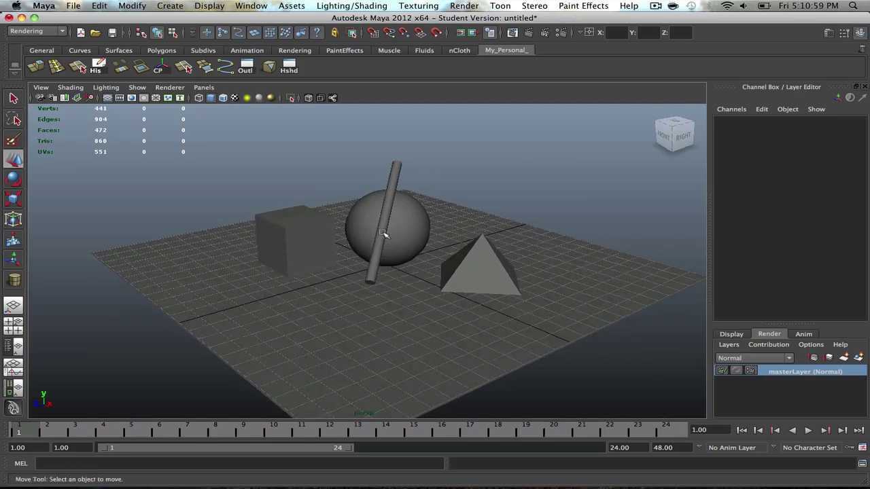
alt+middle_drag(441, 186, 431, 190)
alt+drag(431, 190, 440, 184)
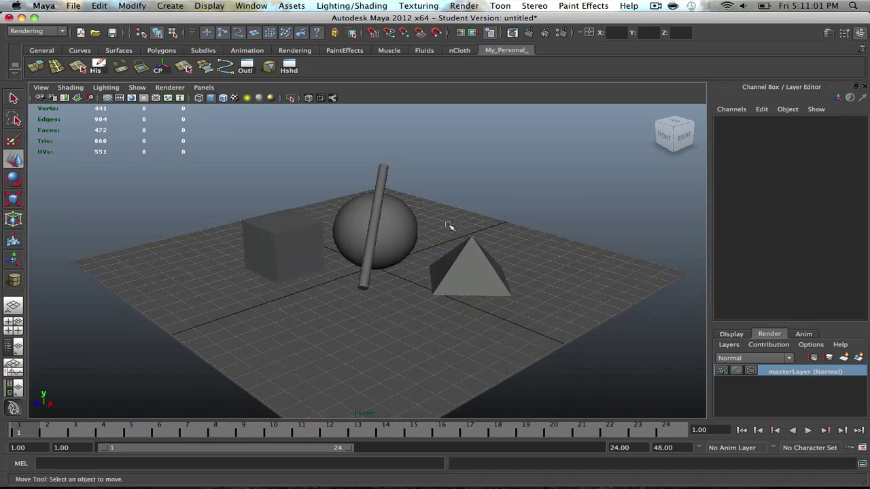
mouse_move(460, 191)
alt+middle_down()
mouse_move(452, 192)
mouse_move(441, 159)
mouse_move(447, 194)
alt+middle_up()
scroll(450, 183, down, 2)
scroll(456, 179, down, 2)
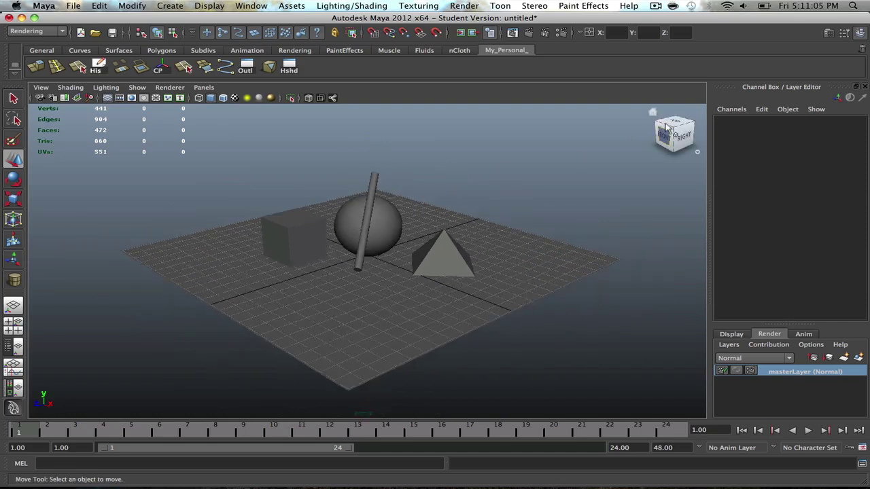
click(656, 111)
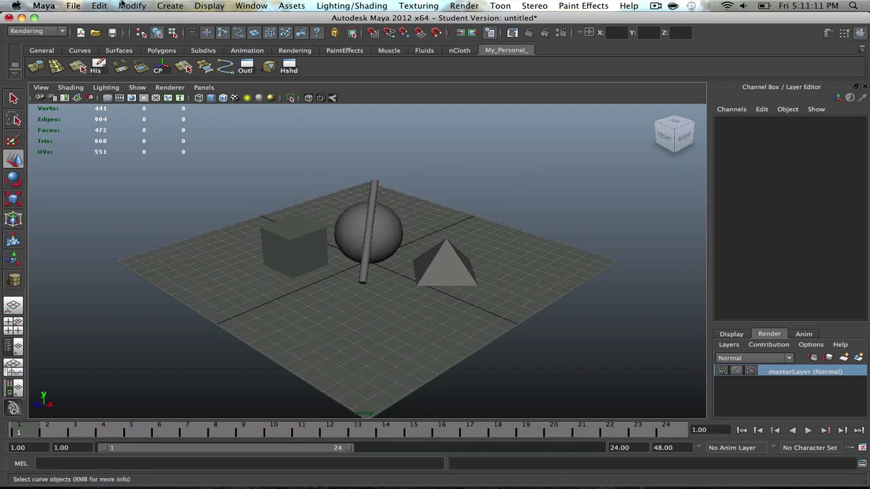
- Select all objects and add them to a new empty render layer, layer1
click(100, 6)
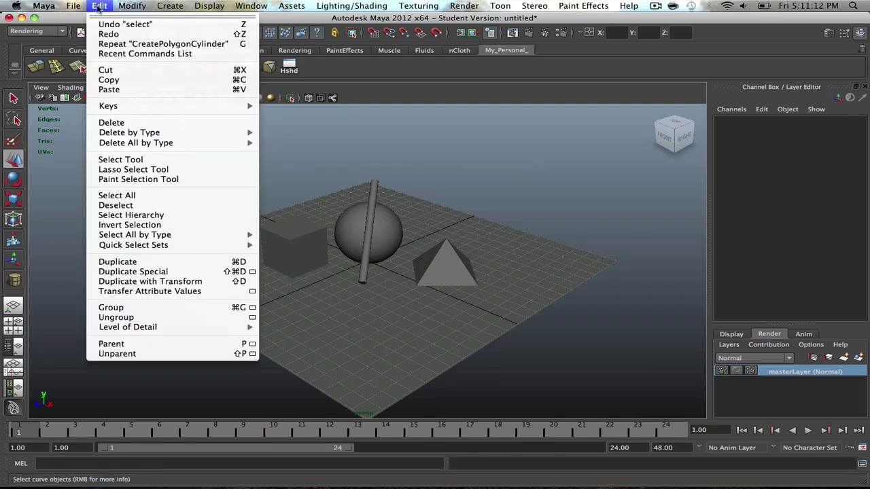
click(133, 196)
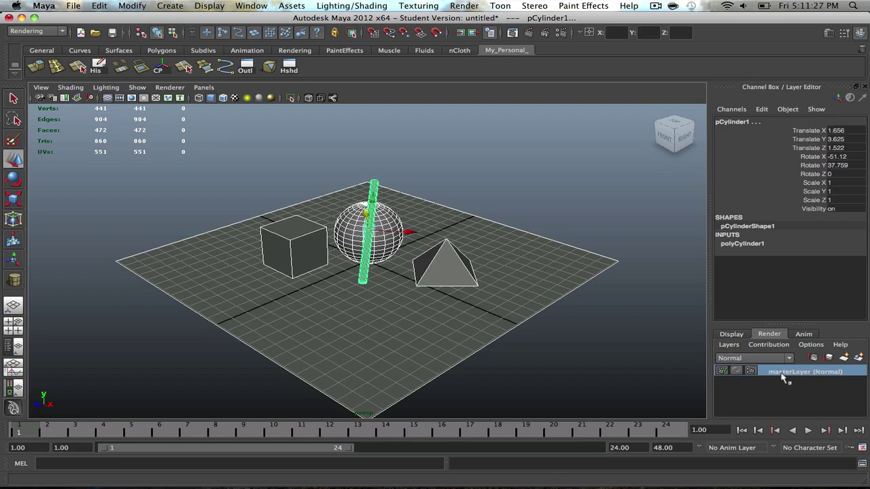
click(730, 346)
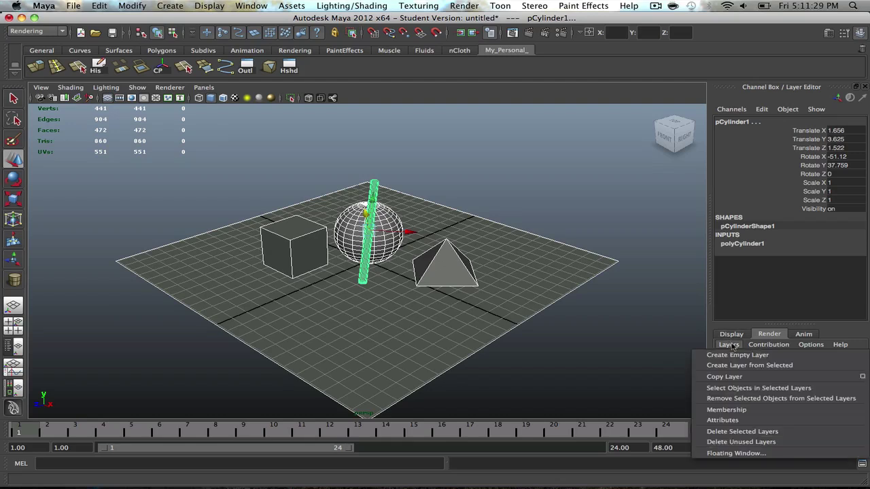
click(738, 356)
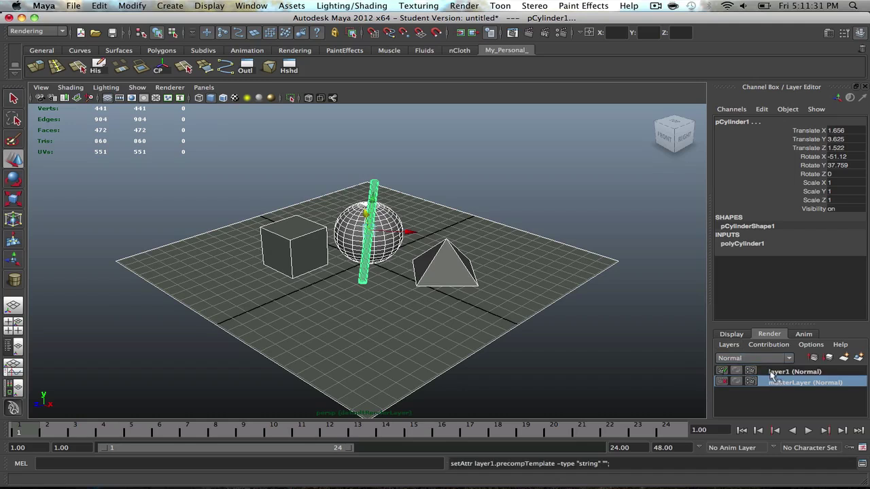
click(794, 372)
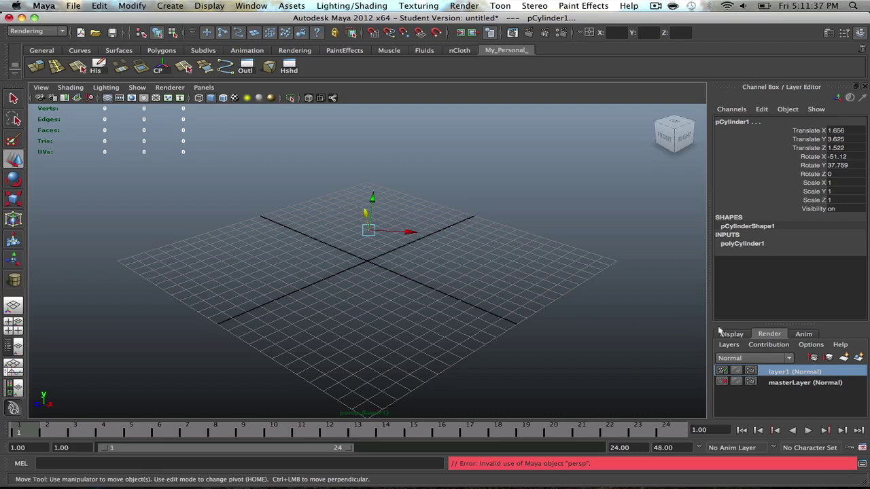
click(809, 383)
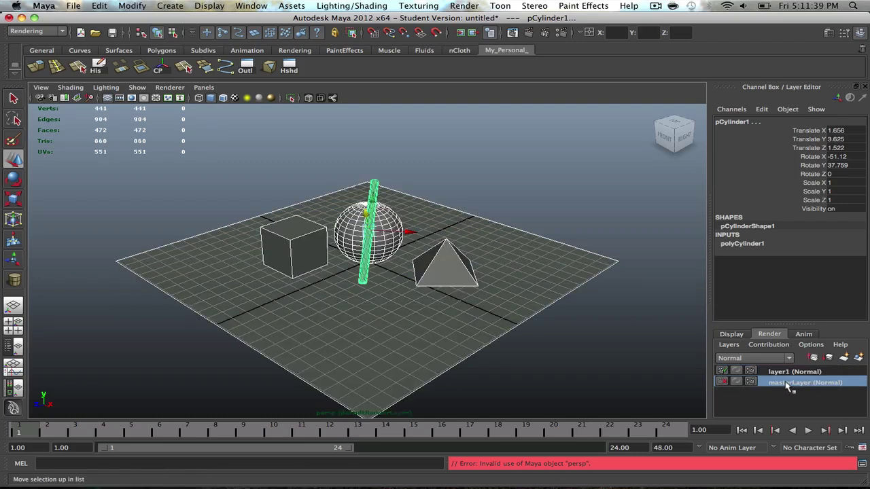
click(795, 374)
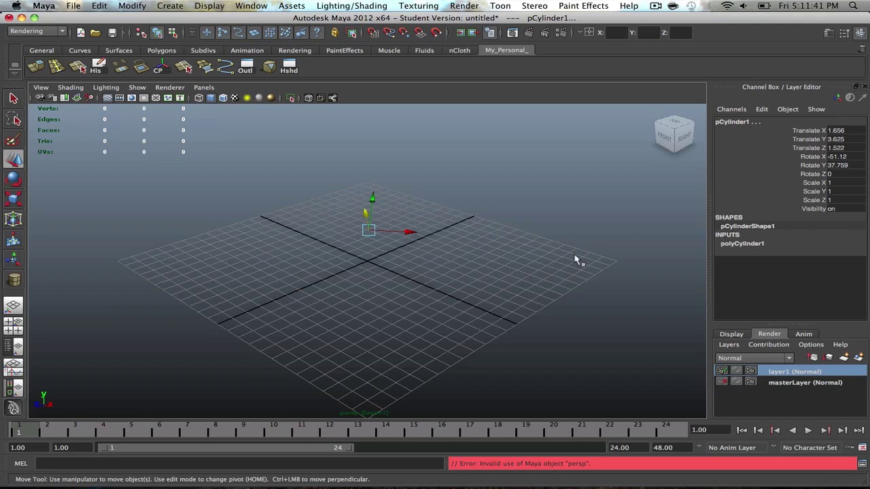
right_click(801, 373)
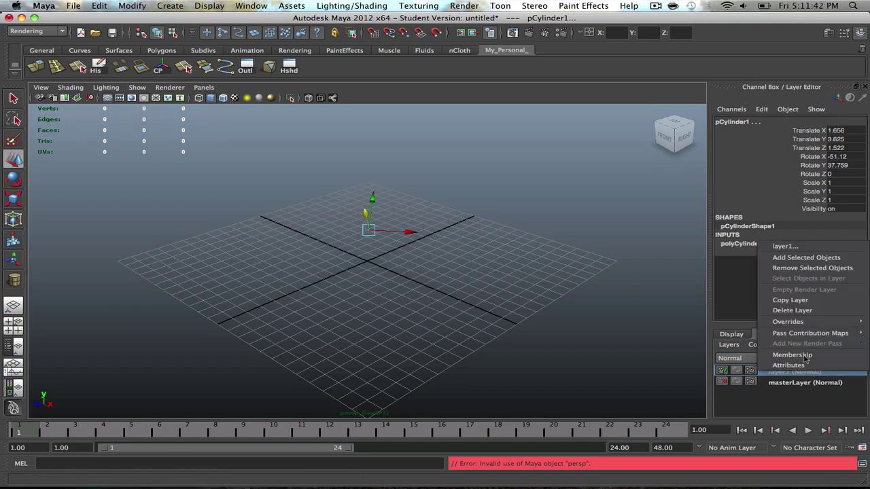
click(802, 258)
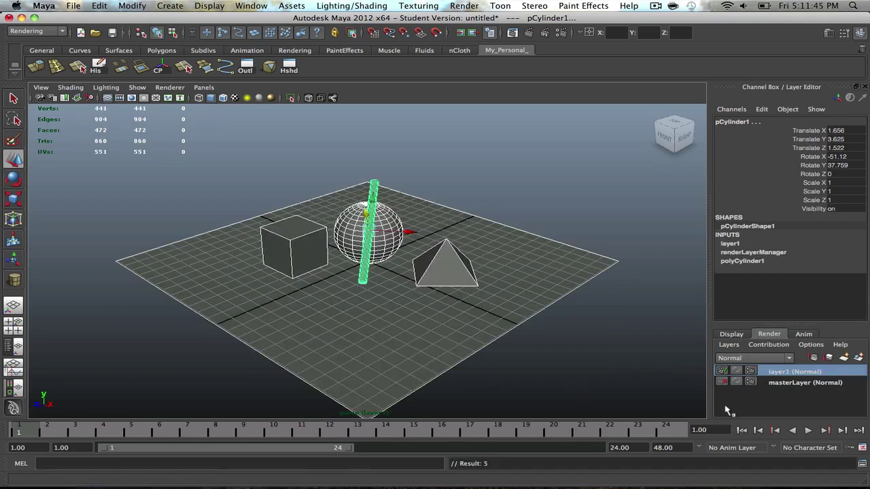
- Rename the render layer layer1 to AO
click(779, 384)
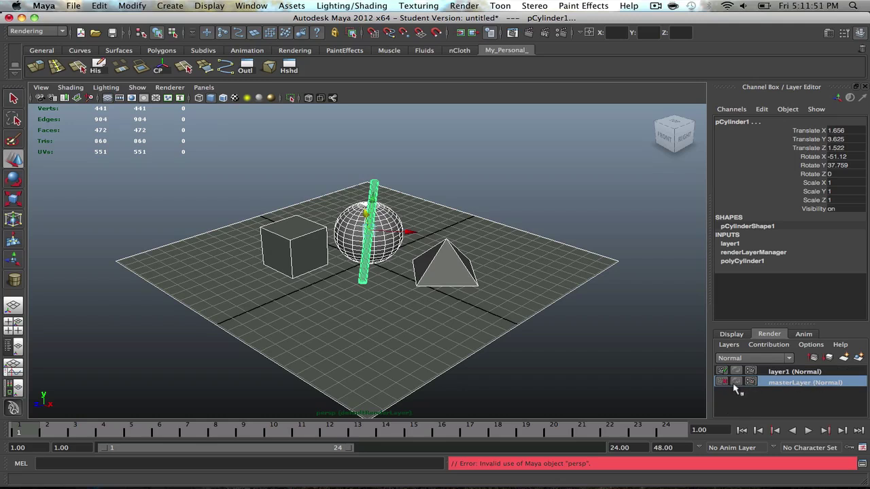
click(786, 373)
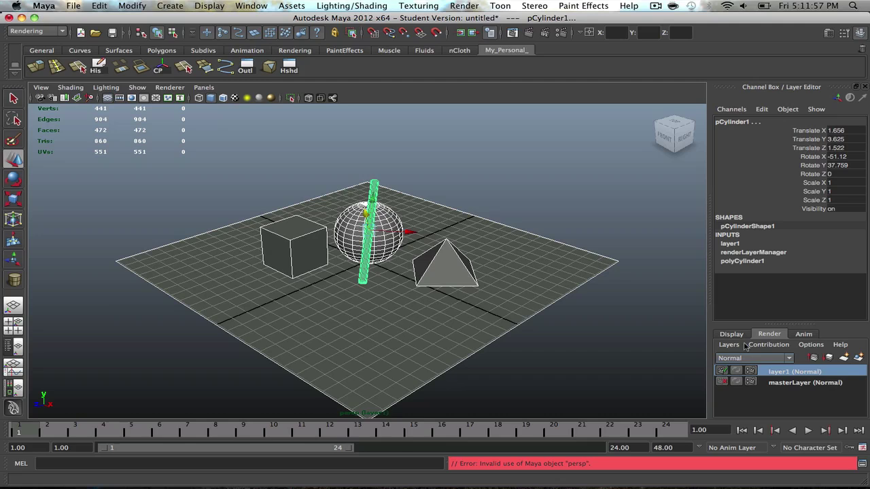
double_click(791, 374)
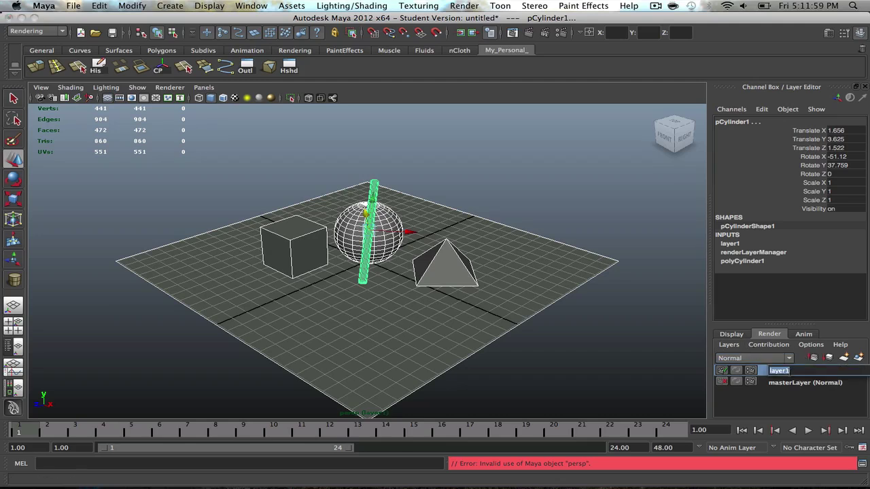
text(AO)
key(Return)
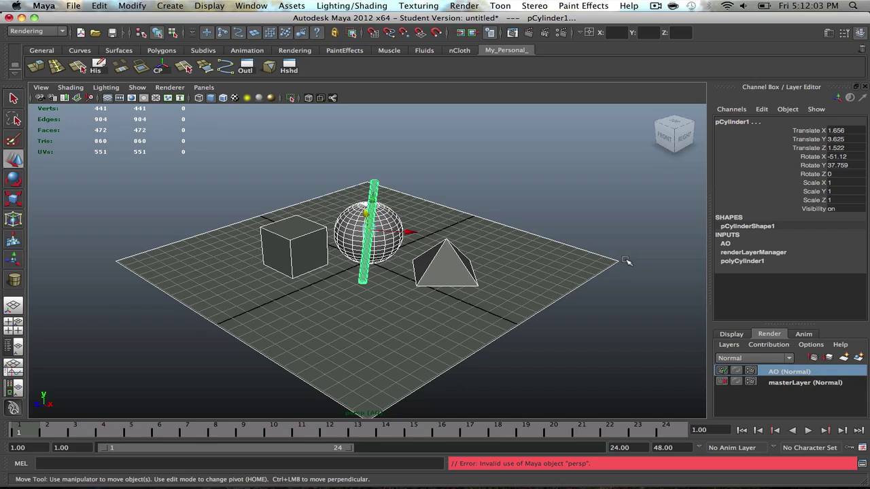
- Apply the Occlusion preset to the AO render layer
click(829, 32)
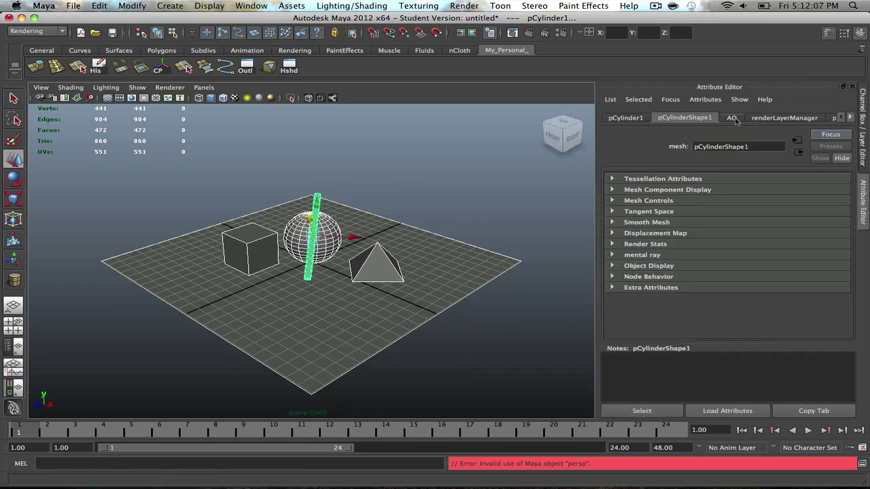
click(733, 118)
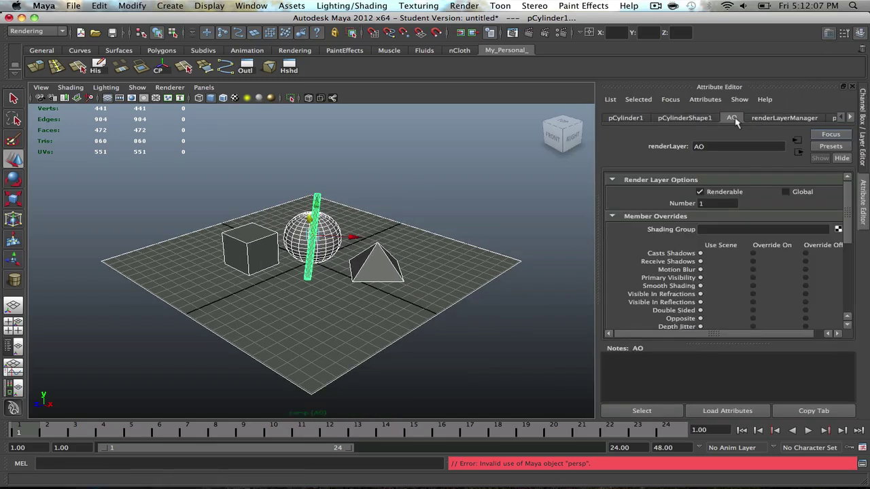
click(836, 147)
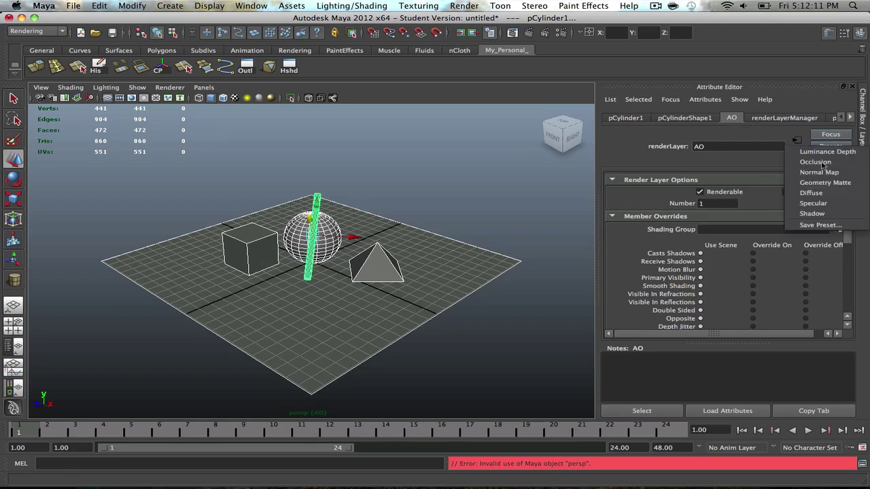
click(817, 162)
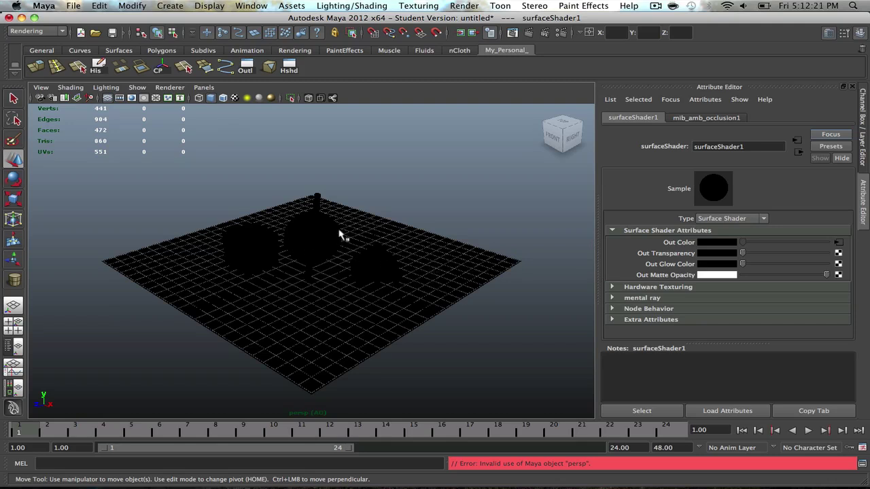
- Set mib_amb_occlusion1 Samples to 129, darken Bright slightly and lighten Dark slightly
click(693, 121)
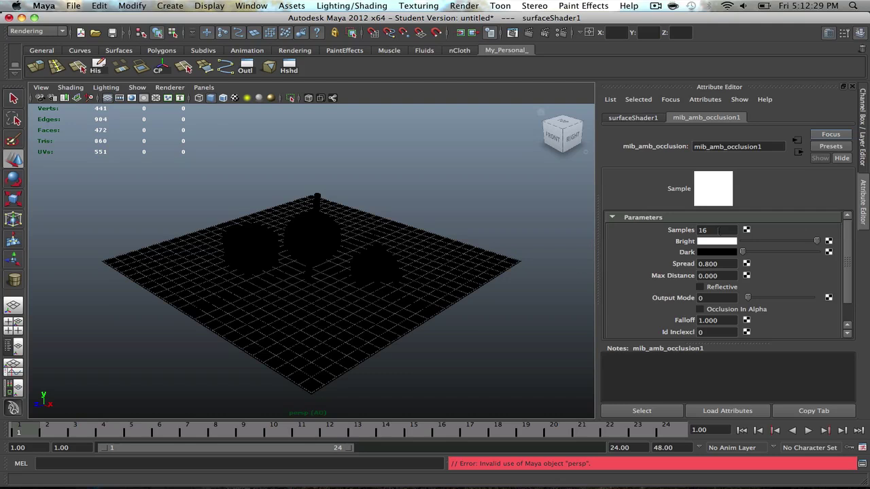
double_click(719, 231)
text(129)
drag(816, 242, 814, 245)
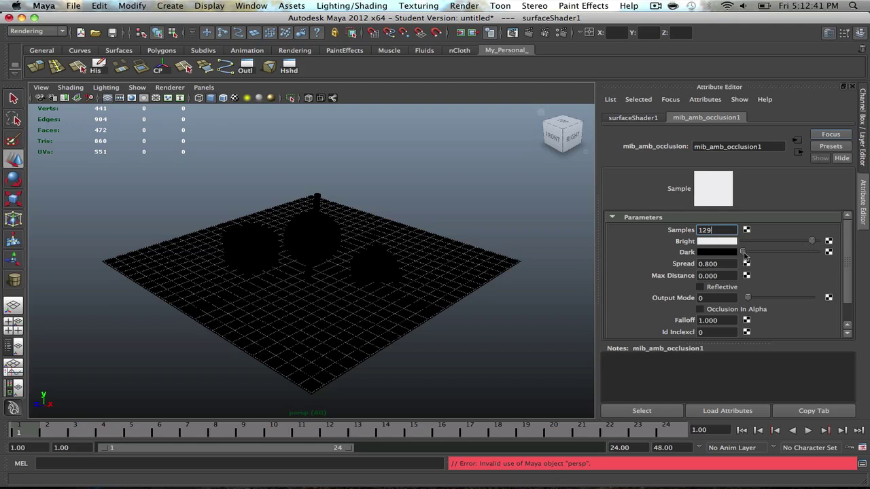
drag(743, 253, 749, 255)
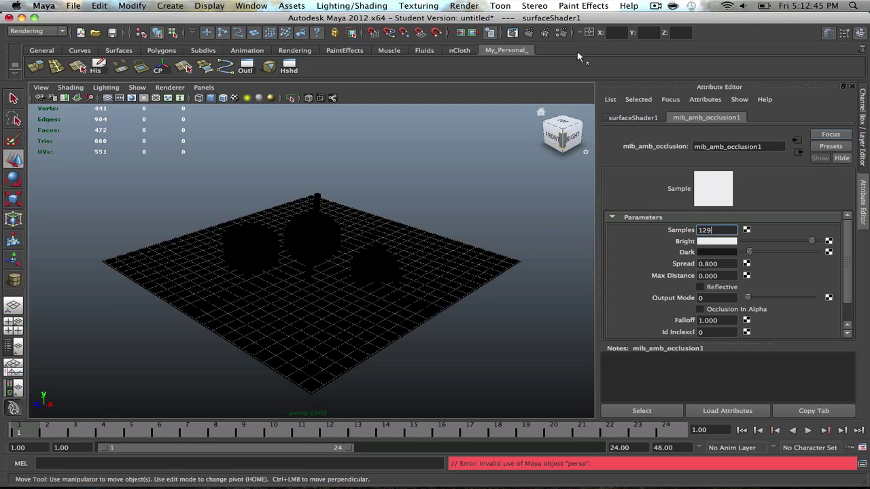
- Open the AO layer's Render Settings and review the Image Size presets, keeping 640x480
click(559, 32)
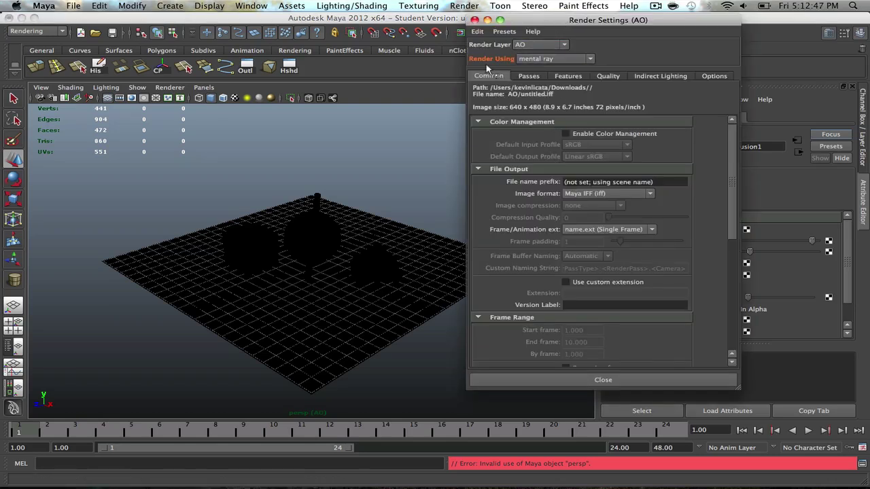
scroll(523, 165, down, 10)
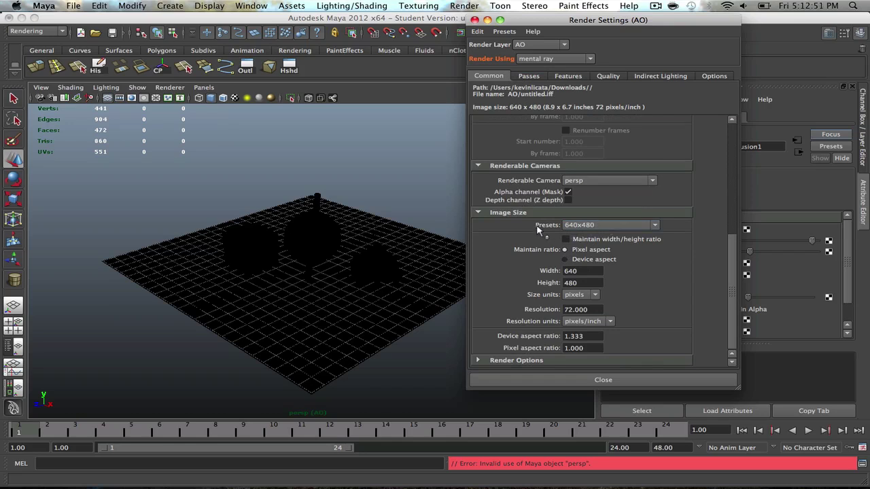
click(596, 225)
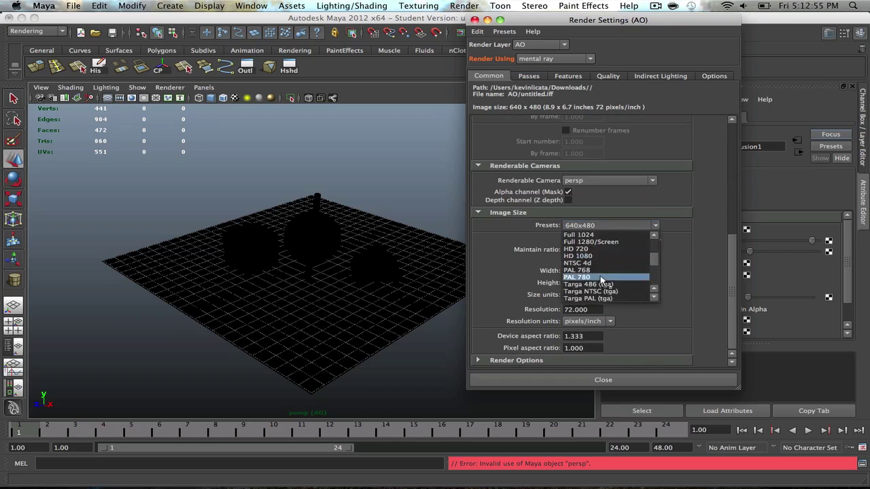
scroll(592, 286, up, 3)
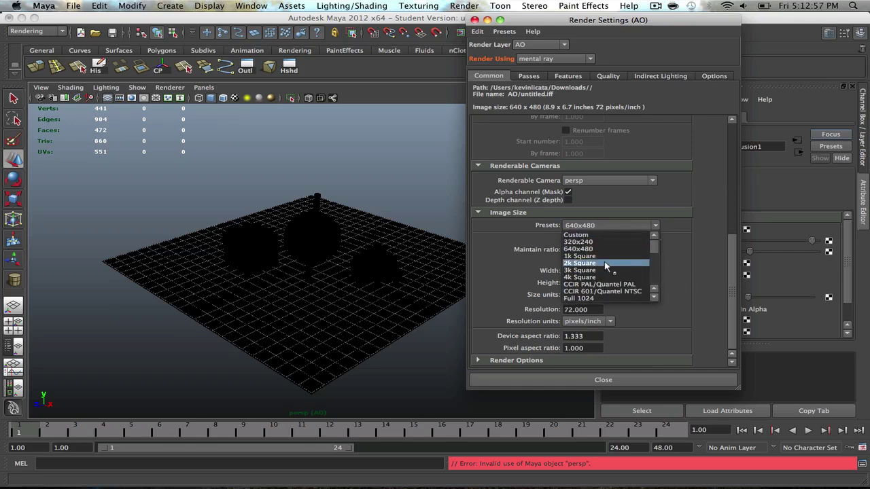
scroll(593, 294, down, 2)
scroll(591, 279, up, 2)
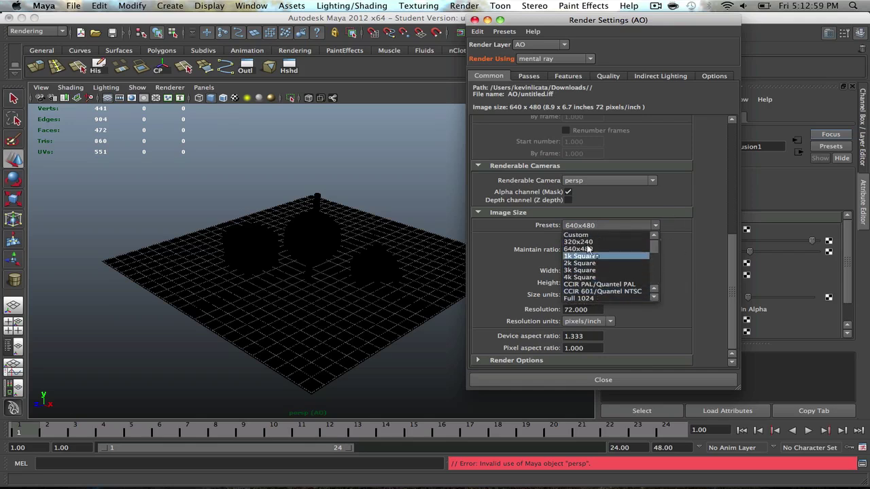
click(588, 250)
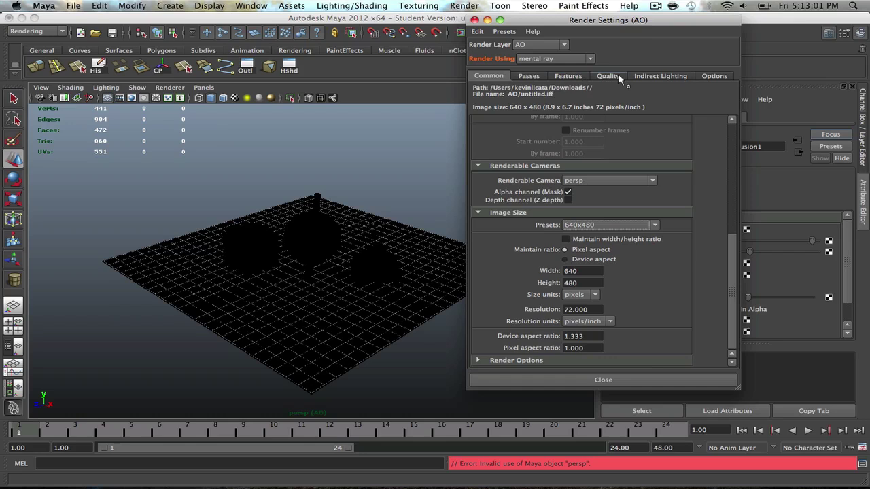
- Set the image Width to 720 and Height to 405
click(592, 271)
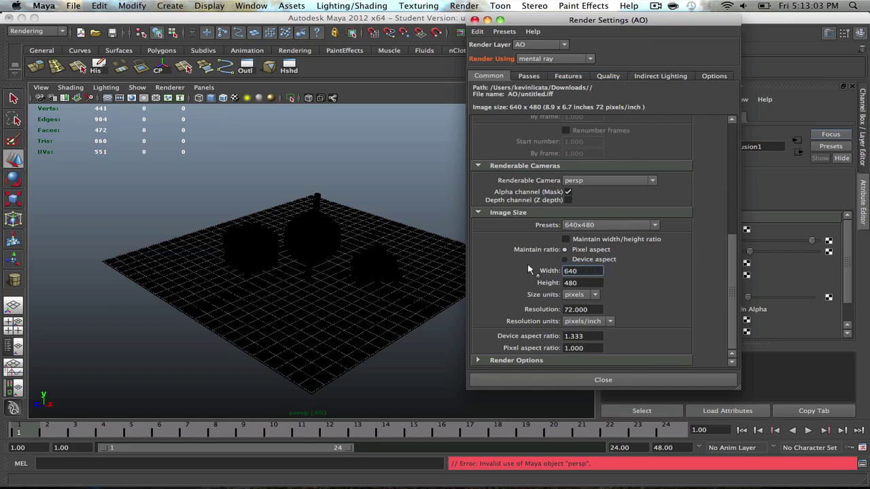
drag(585, 272, 565, 272)
text(720)
key(Tab)
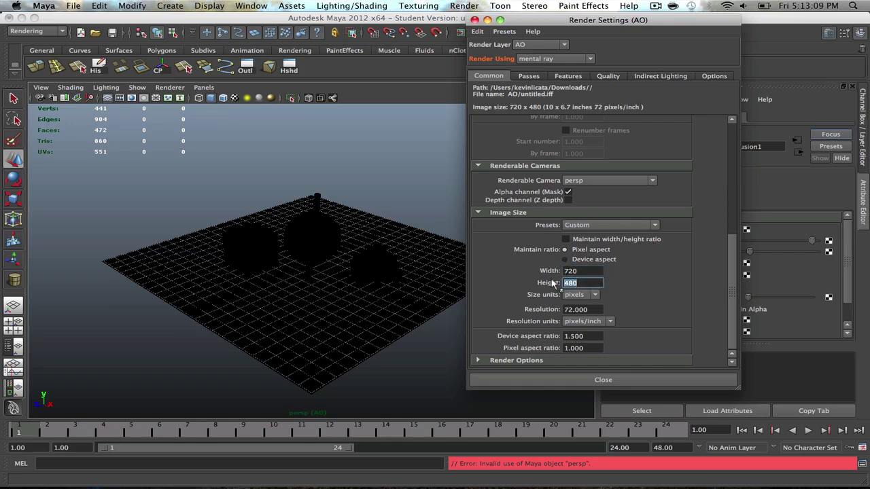
text(4)
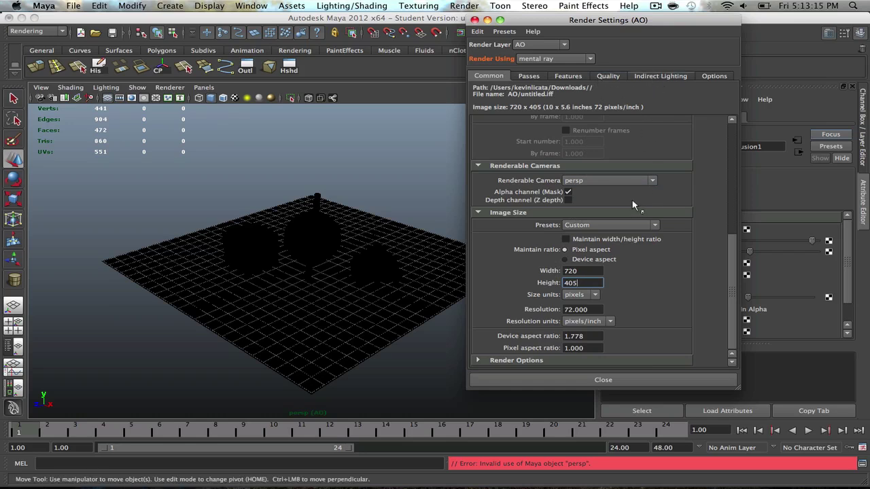
- Enable Indirect Lighting Ambient Occlusion (256 rays) with Caching turned on
scroll(633, 224, down, 3)
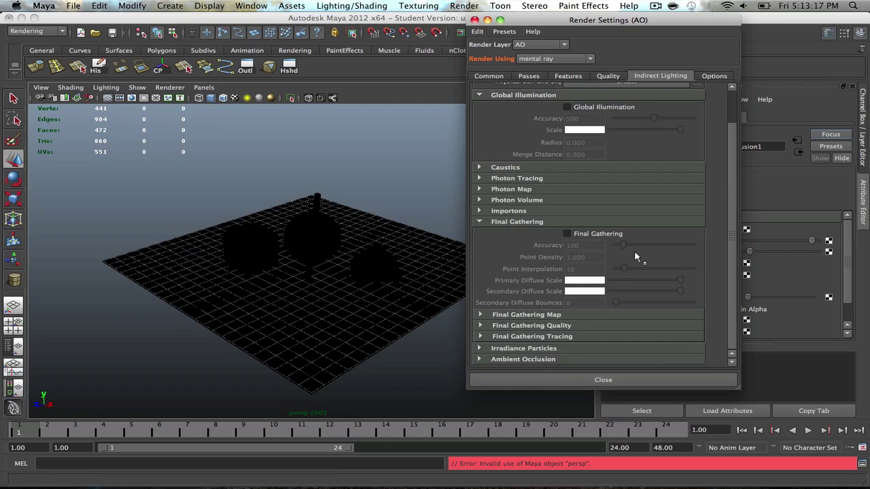
click(537, 360)
scroll(553, 305, down, 2)
click(568, 309)
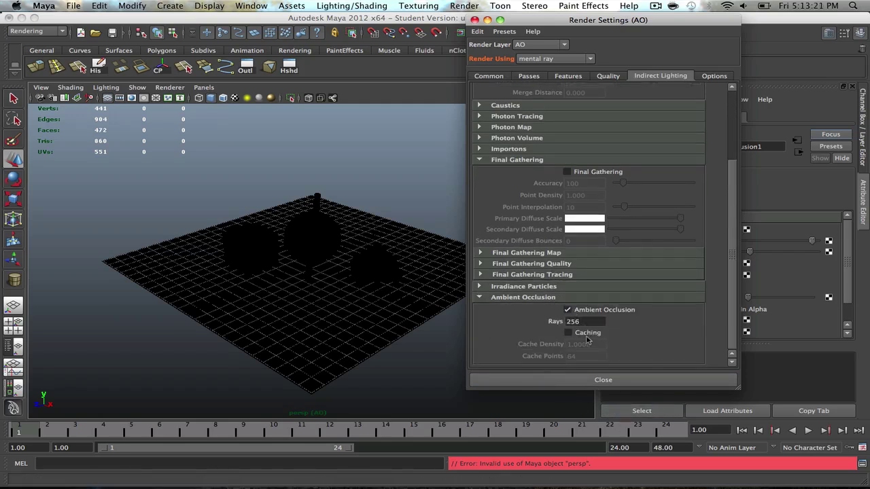
click(586, 333)
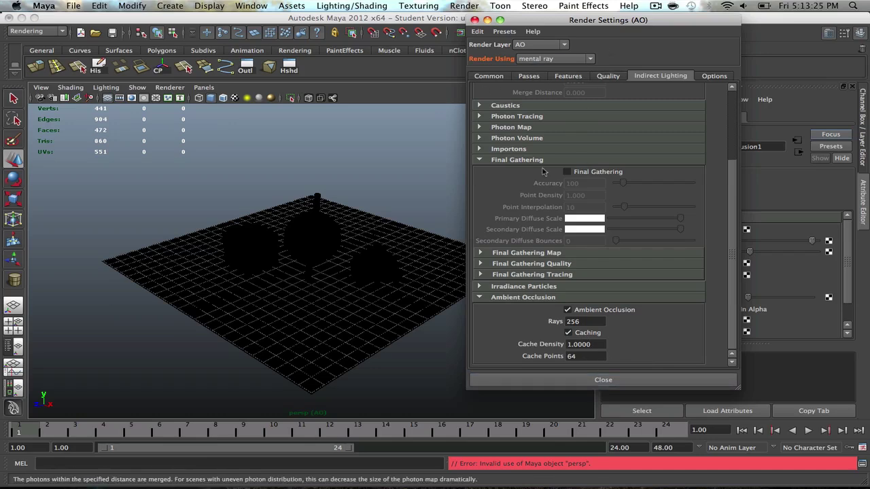
- Close Render Settings and render the current frame with mental ray at 720 x 405
click(585, 380)
click(470, 228)
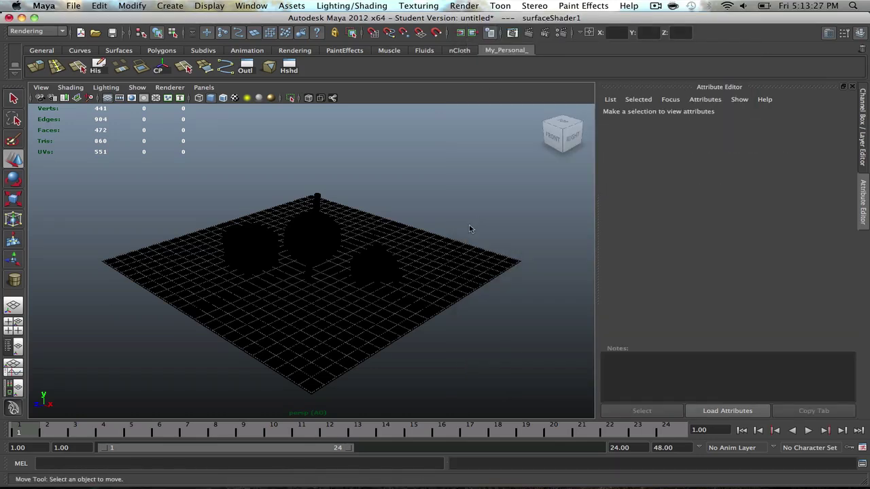
scroll(425, 241, up, 3)
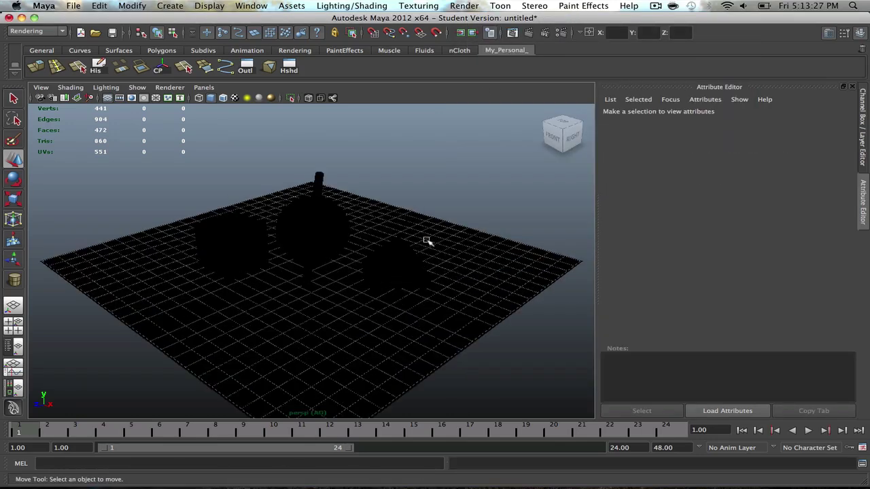
click(529, 33)
drag(537, 33, 328, 52)
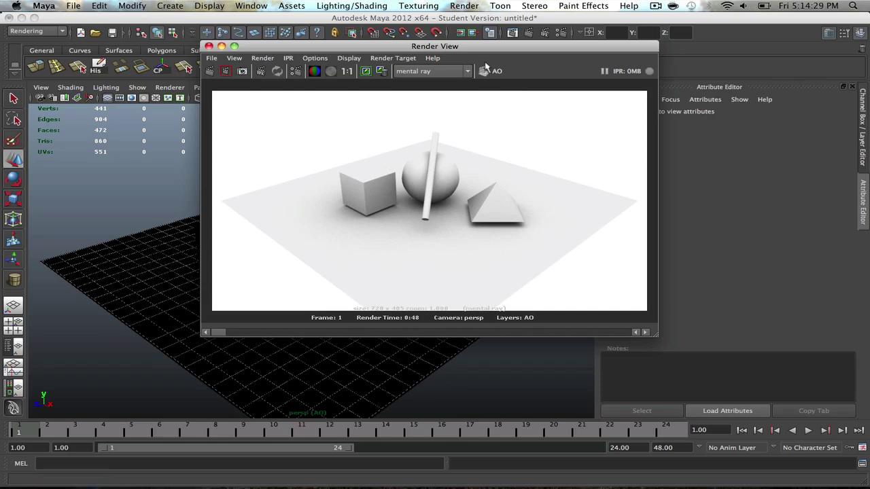
drag(449, 46, 621, 40)
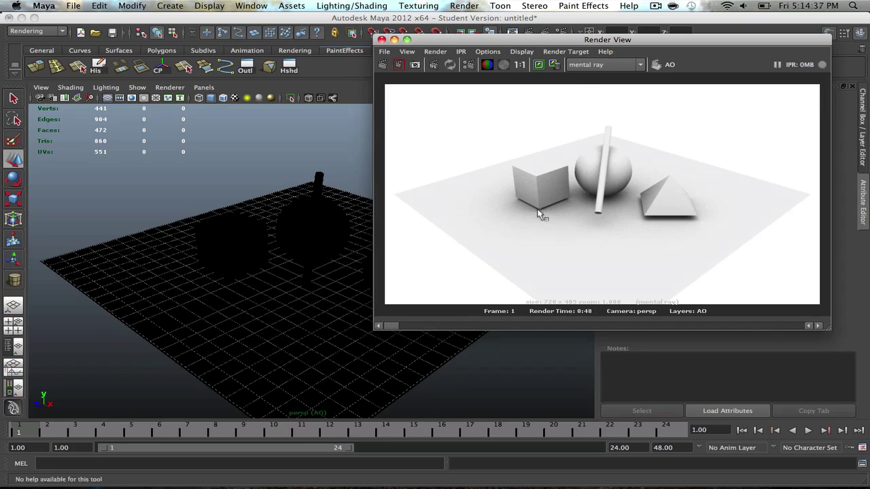
- Close the render preview, select the cylinder and show the AO render layer's options in the Attribute Editor
click(382, 39)
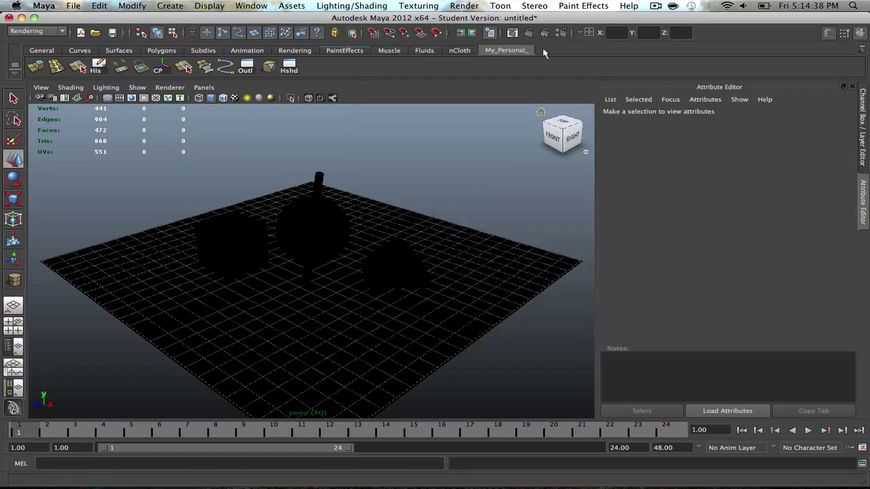
click(832, 34)
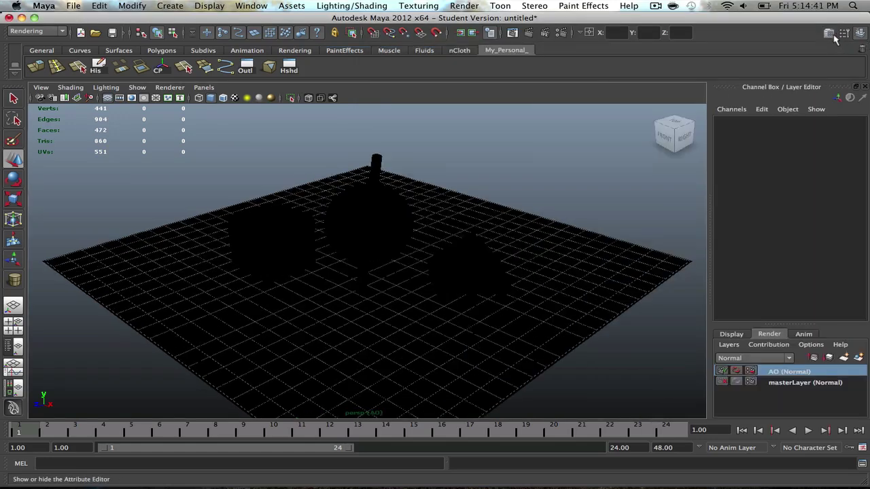
click(832, 35)
scroll(281, 258, down, 3)
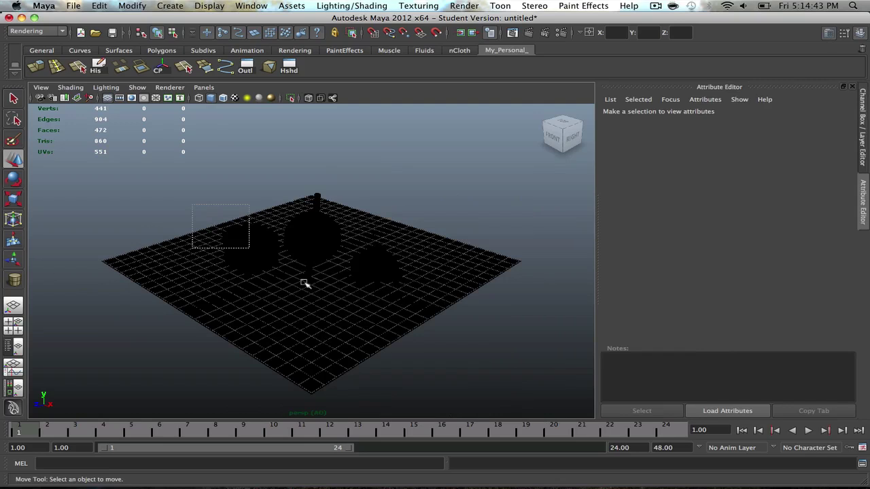
click(304, 283)
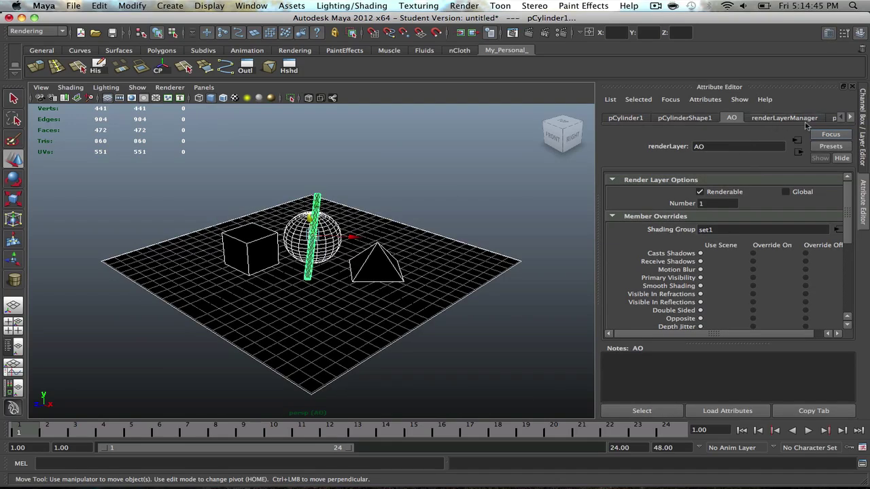
click(775, 118)
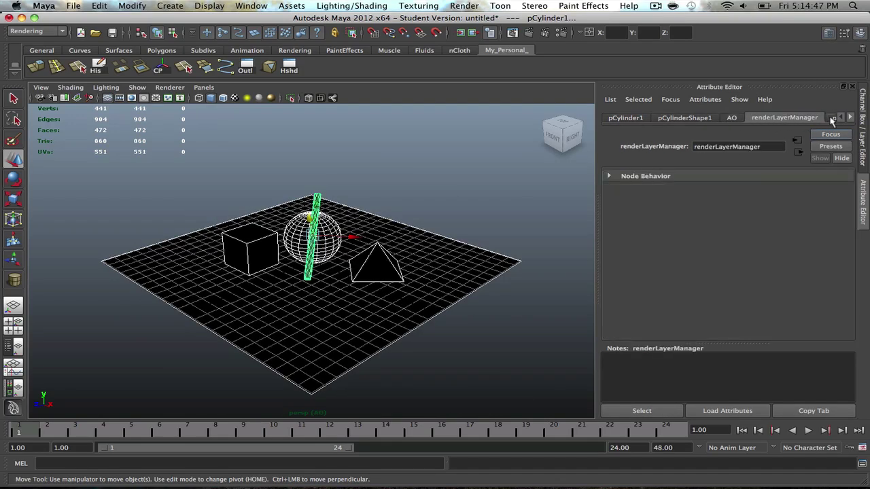
click(832, 119)
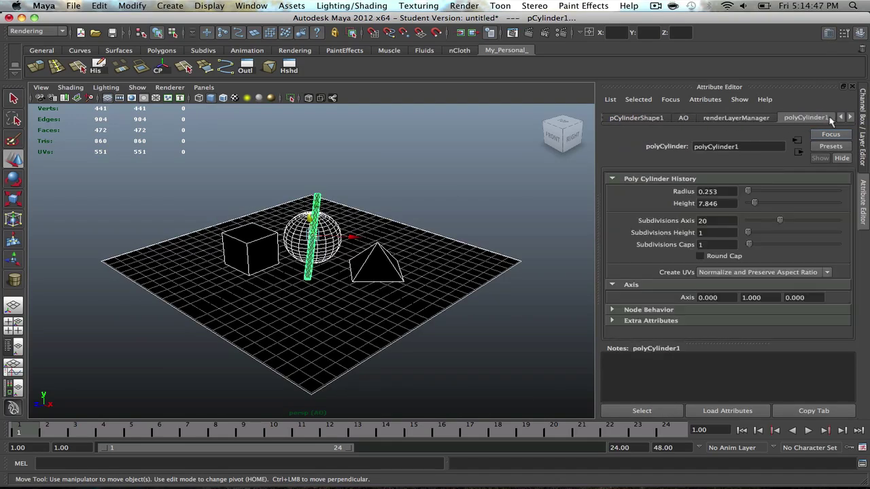
click(679, 121)
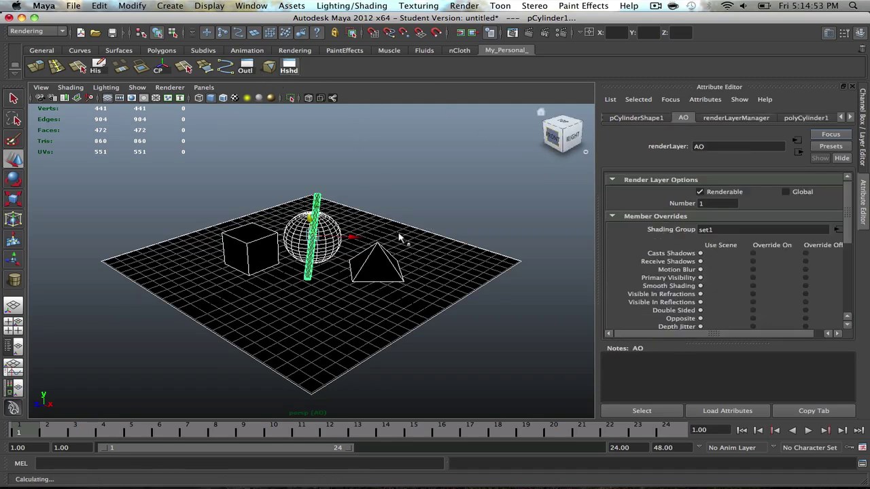
- In Hypershade, graph surfaceShader1's network, select the mib_amb_occlusion1 node, then close Hypershade
click(288, 66)
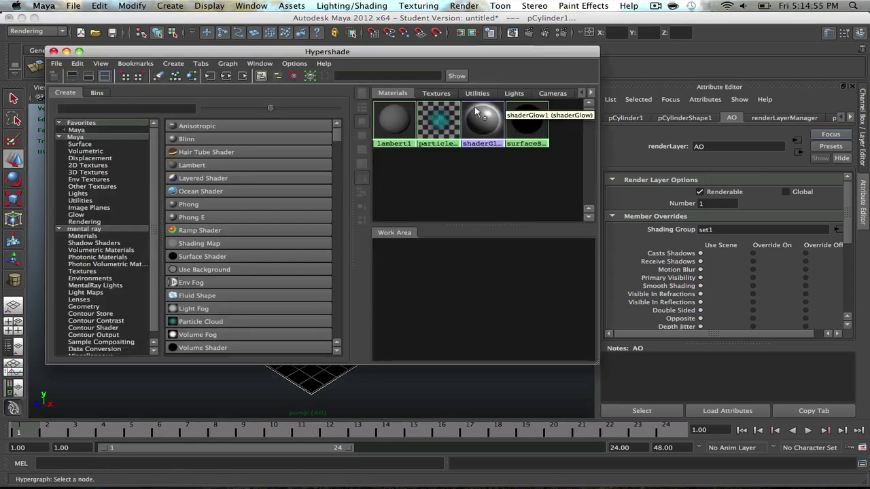
click(531, 124)
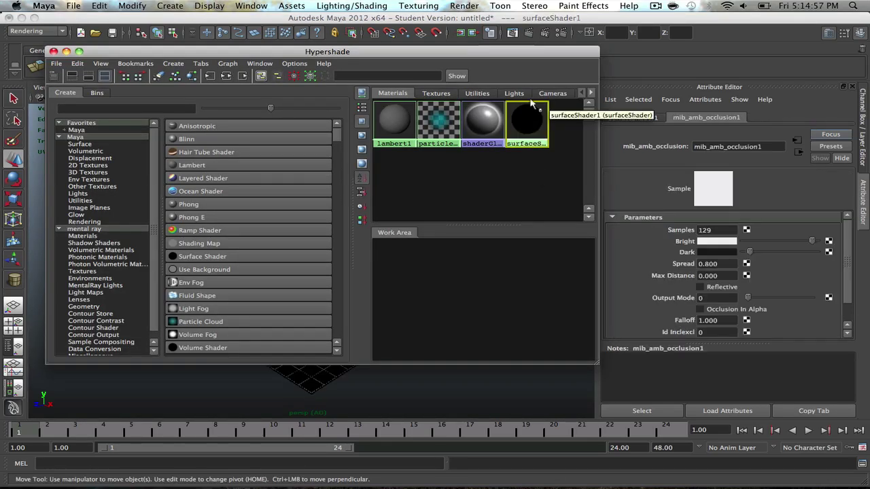
click(225, 75)
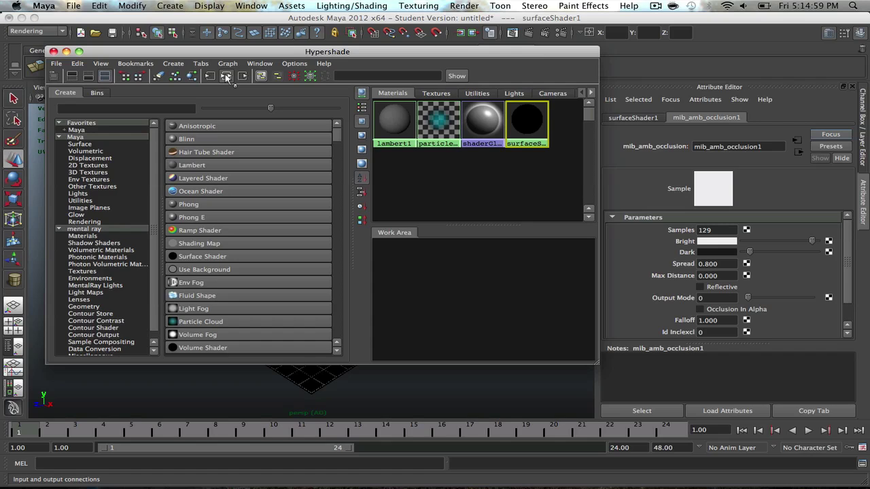
click(407, 269)
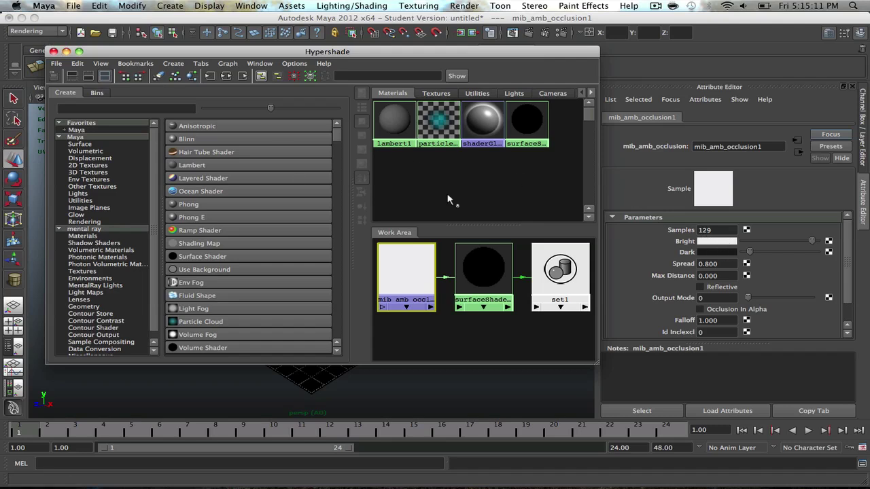
click(54, 51)
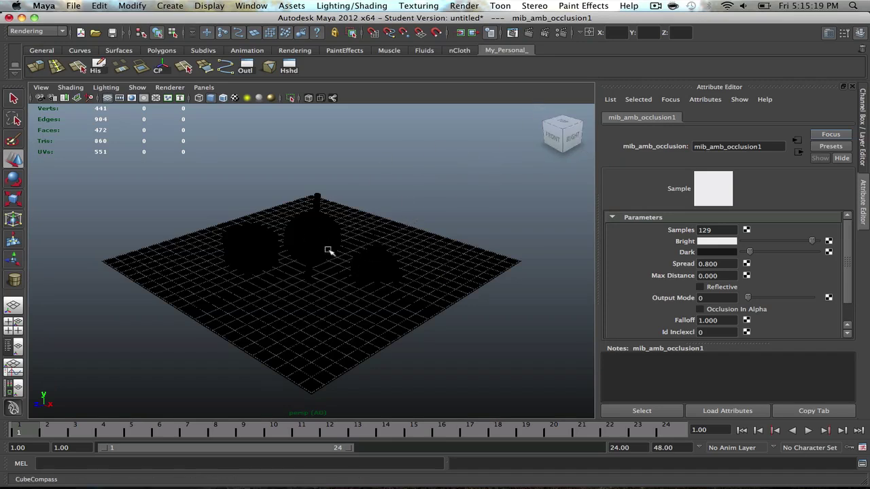
- Show the Channel Box, reopen the AO layer's Render Settings, keep Custom quality and view Indirect Lighting
click(828, 34)
click(844, 33)
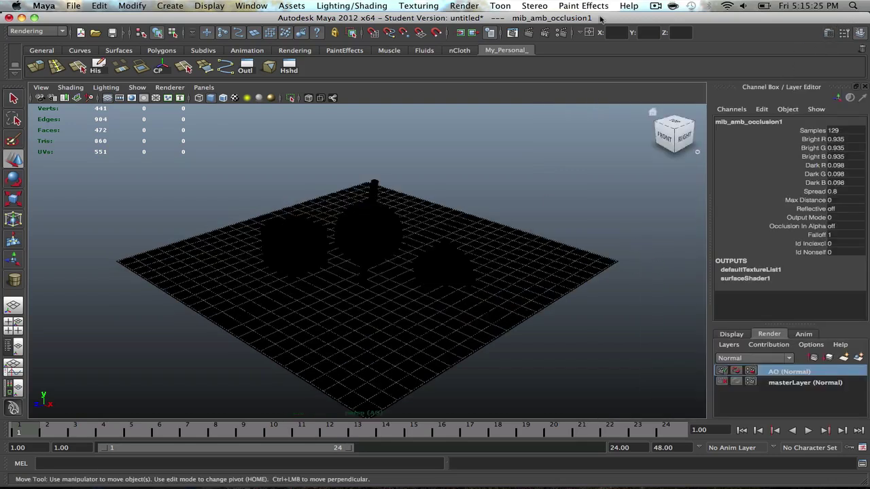
click(558, 35)
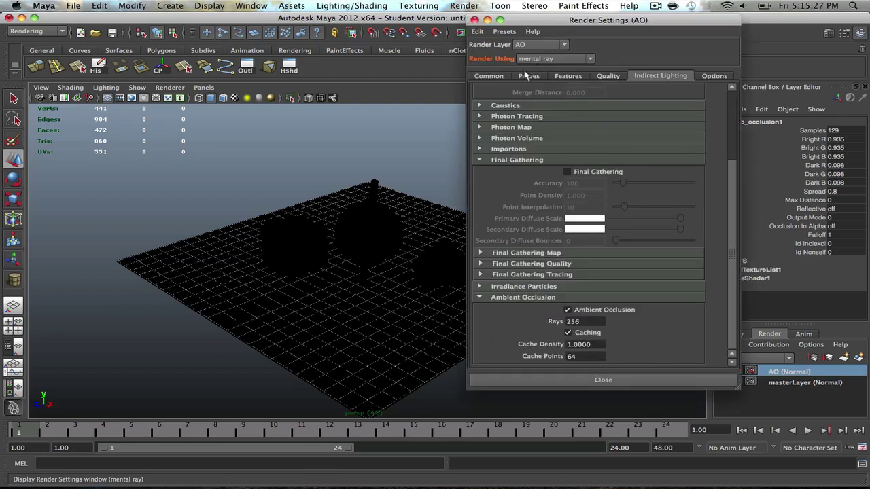
click(600, 77)
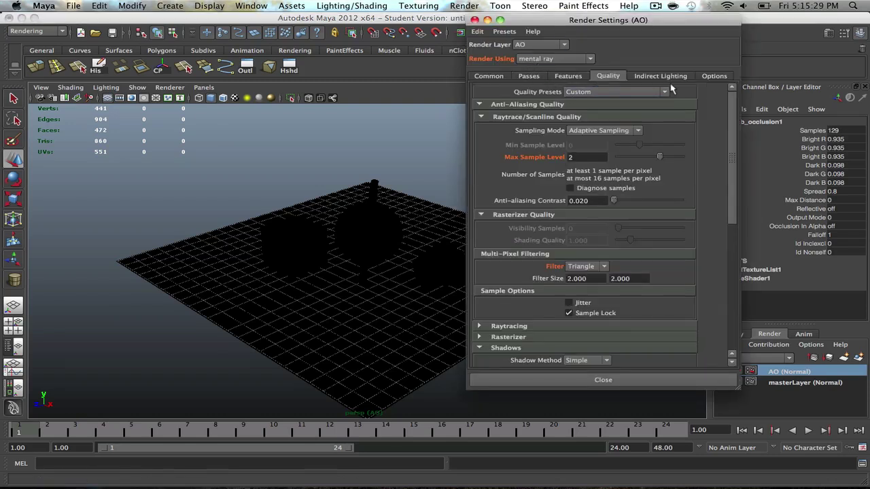
click(577, 92)
scroll(602, 149, down, 2)
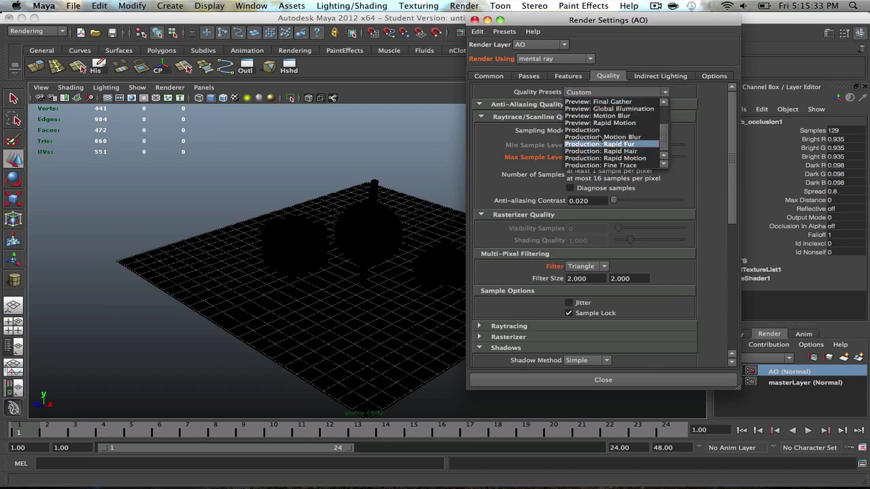
scroll(611, 116, up, 2)
click(642, 65)
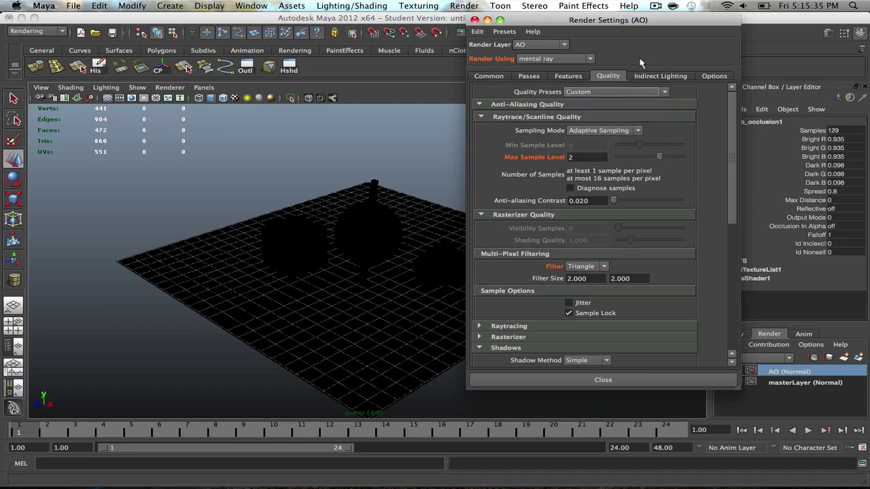
click(656, 76)
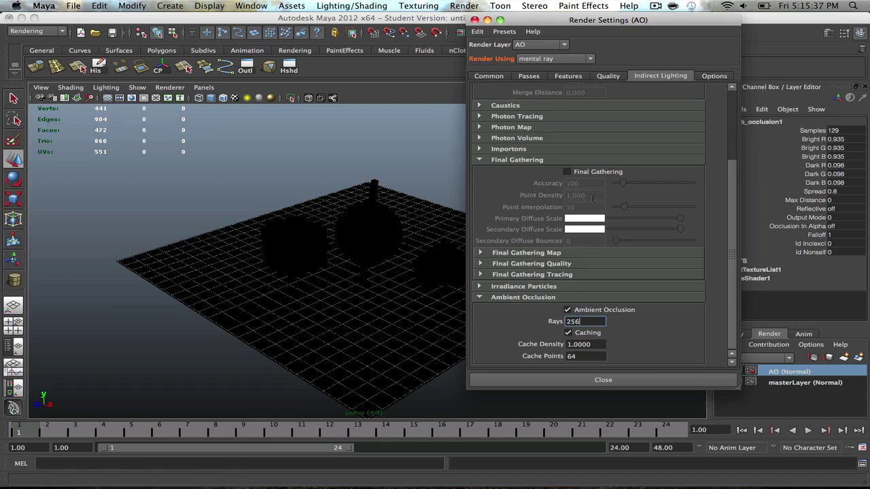
scroll(600, 180, up, 3)
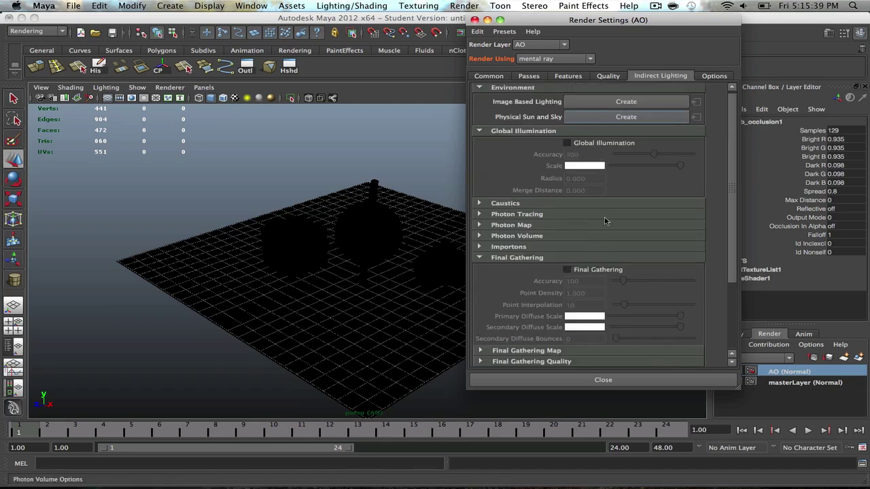
- On the Common tab, clear the placeholder File name prefix text
click(501, 77)
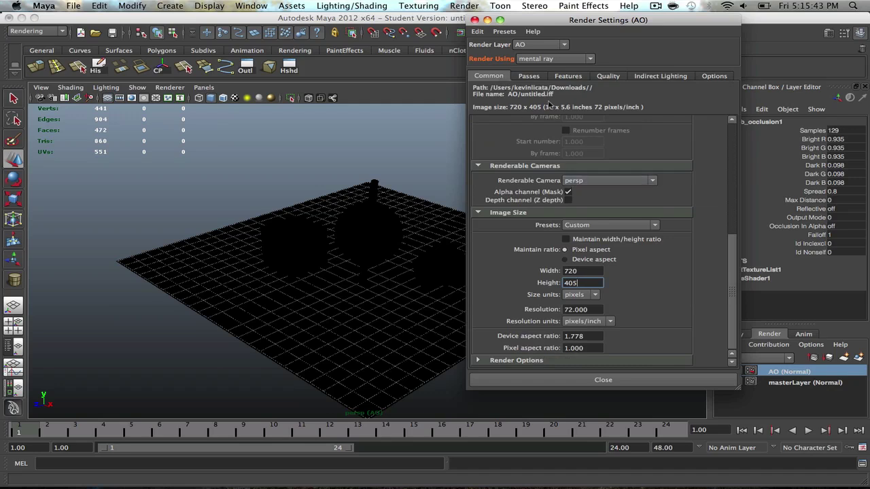
scroll(545, 251, up, 10)
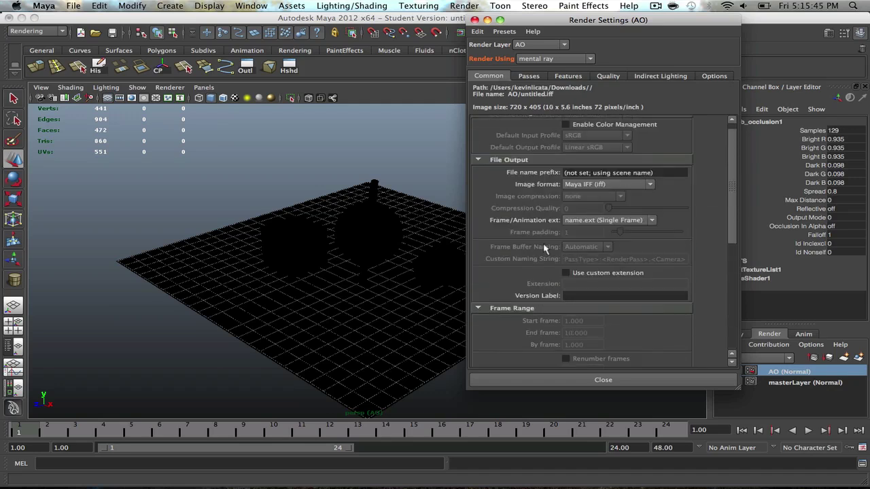
drag(652, 185, 568, 187)
click(568, 187)
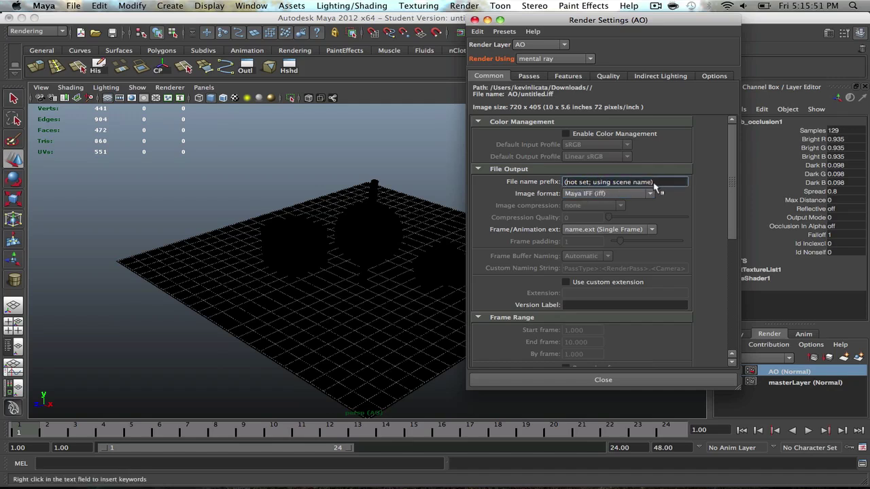
drag(654, 184, 571, 189)
key(BackSpace)
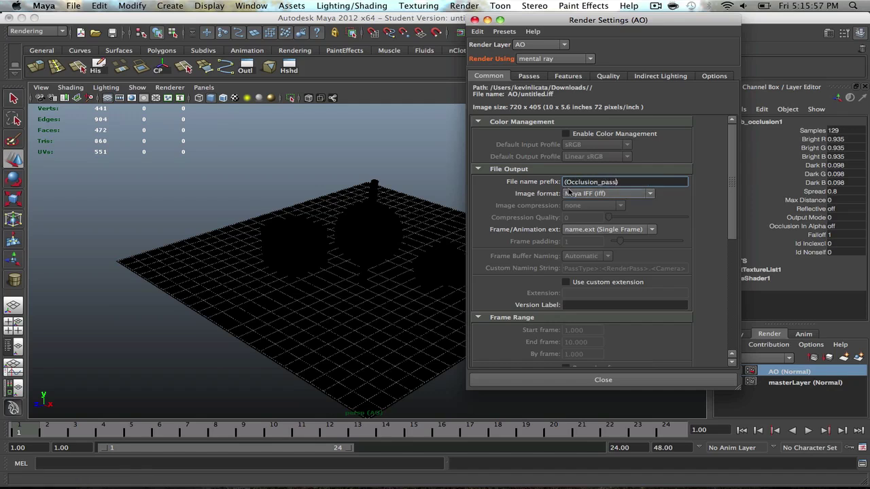
- Set the image format to Targa (tga), numbering to name.#.ext, and frames 1 to 10
click(577, 193)
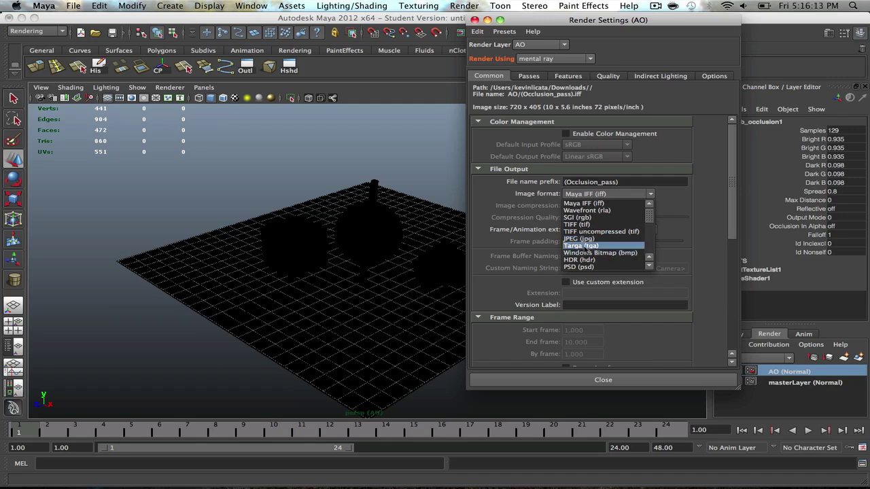
click(581, 246)
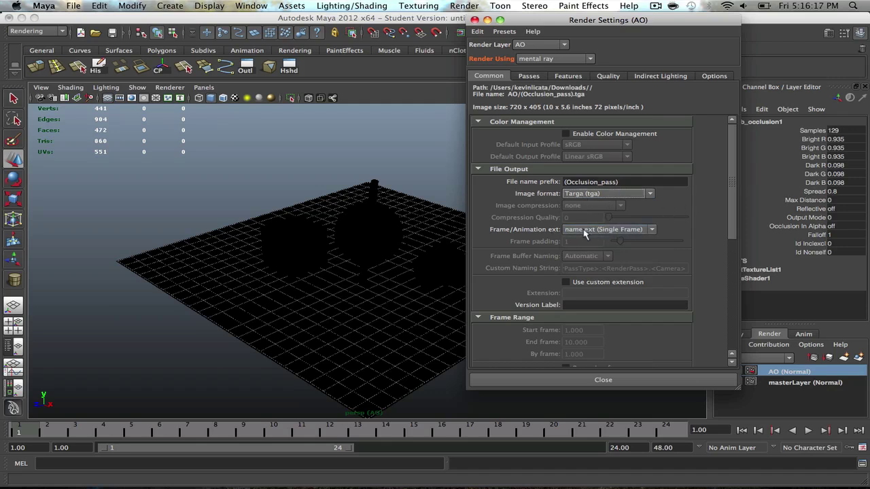
click(585, 231)
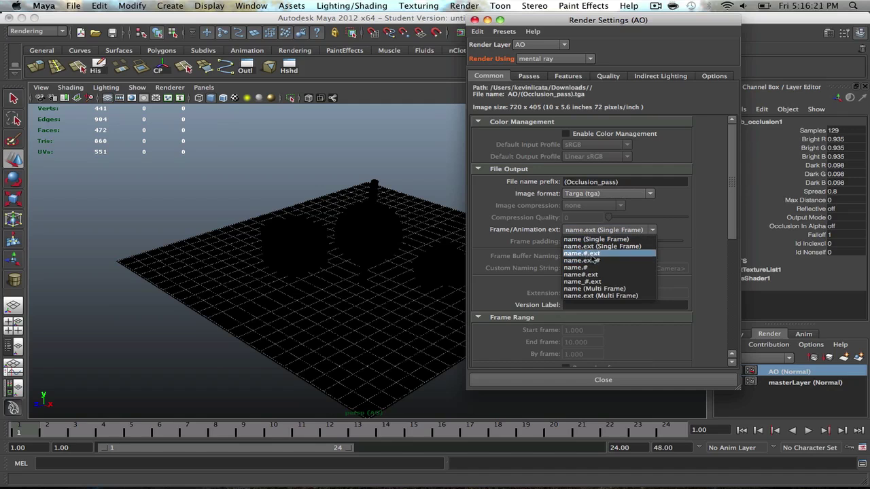
click(593, 255)
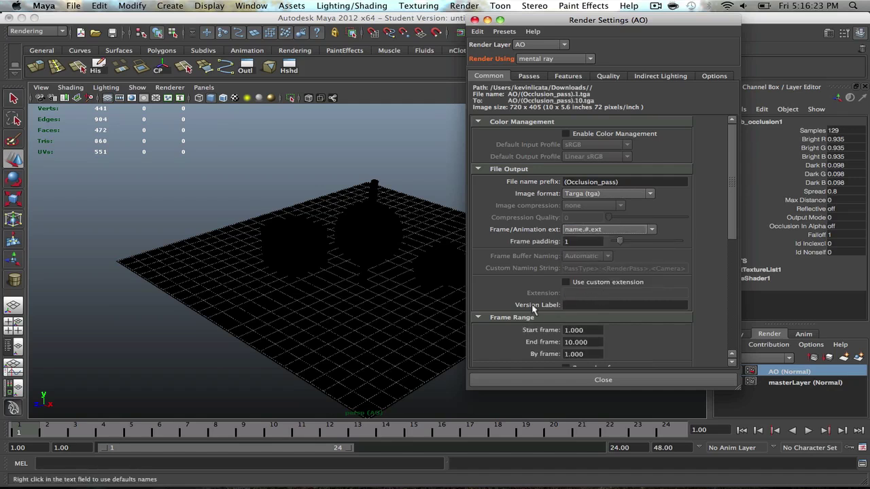
scroll(527, 299, down, 3)
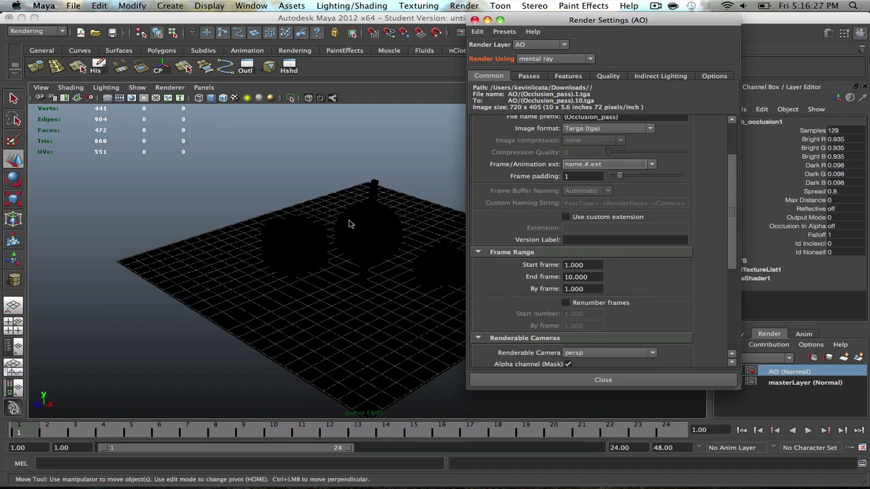
click(595, 265)
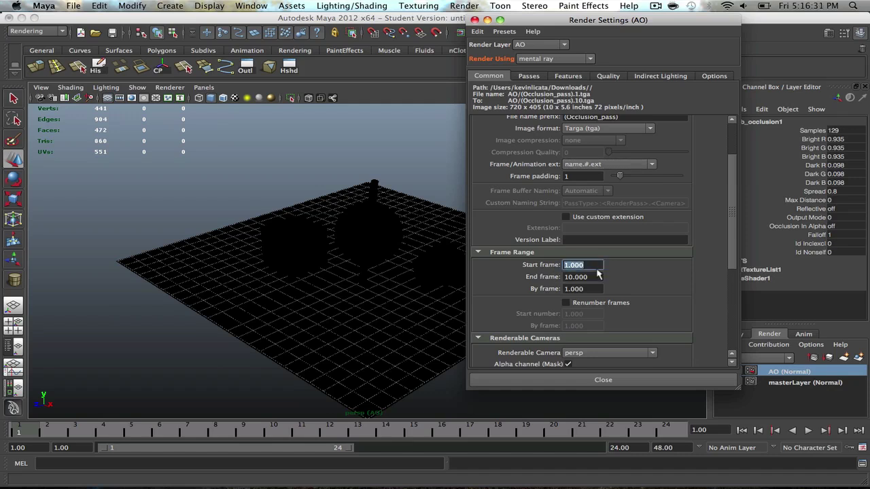
click(595, 277)
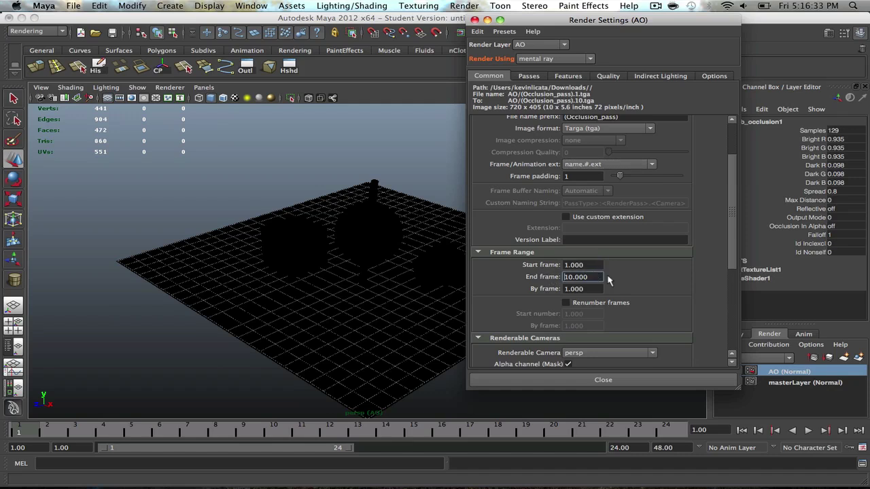
scroll(596, 275, up, 3)
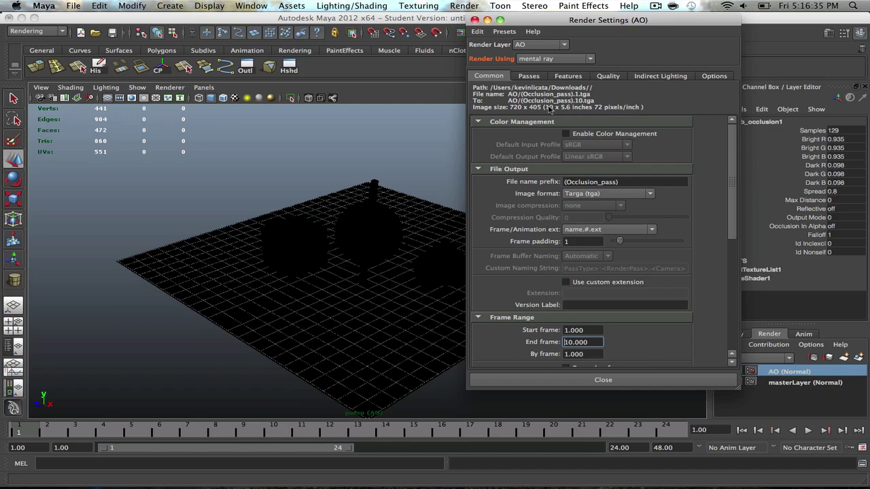
- Close Render Settings, return to the Rendering menu set, and open the Batch Render options
click(630, 380)
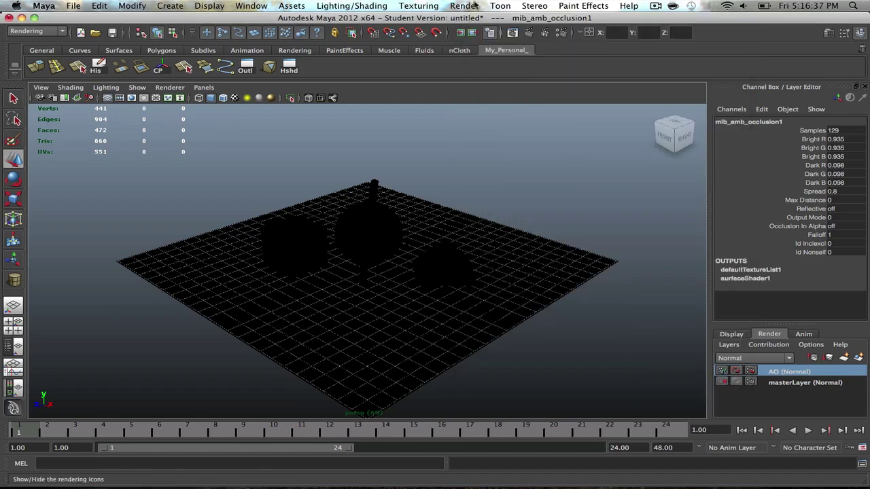
click(24, 31)
click(41, 48)
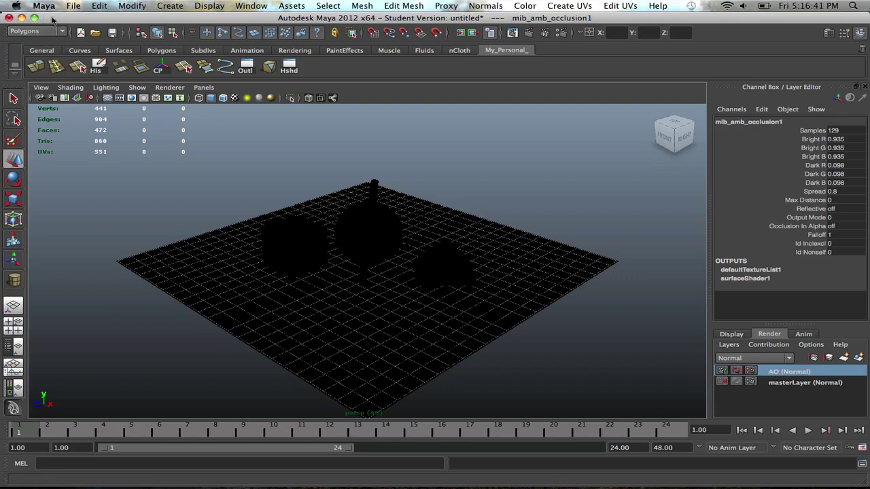
click(42, 31)
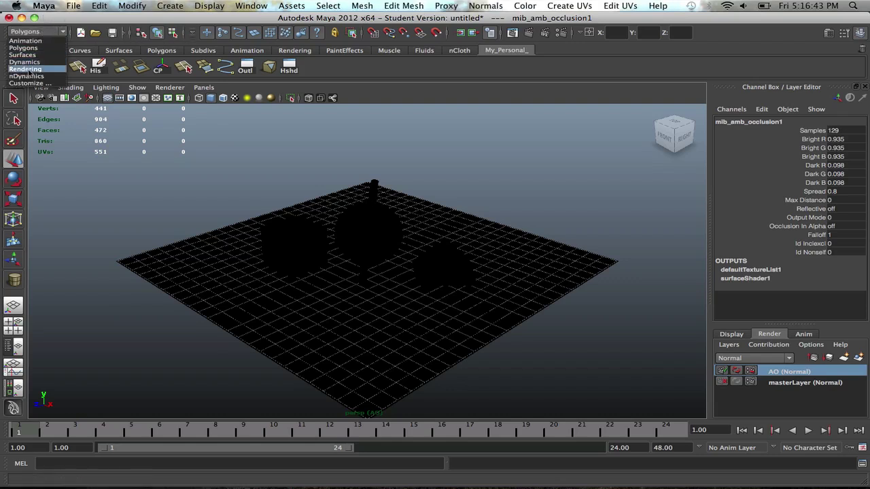
click(25, 69)
click(463, 5)
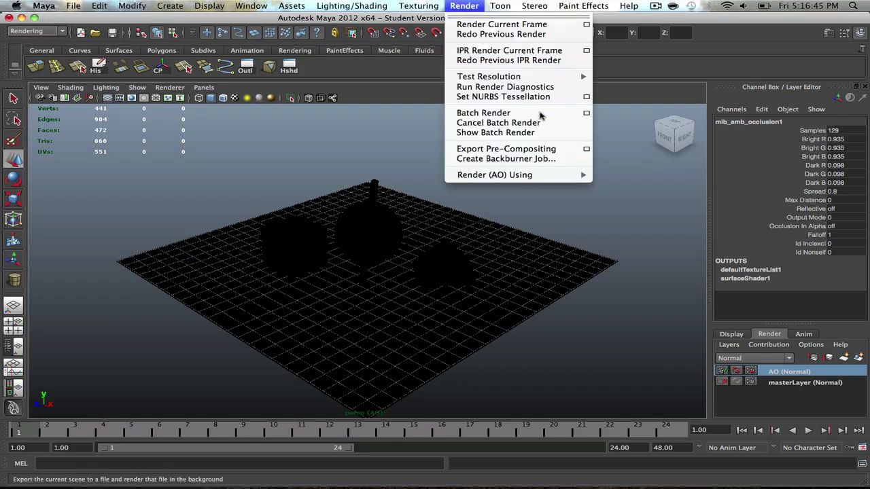
click(587, 114)
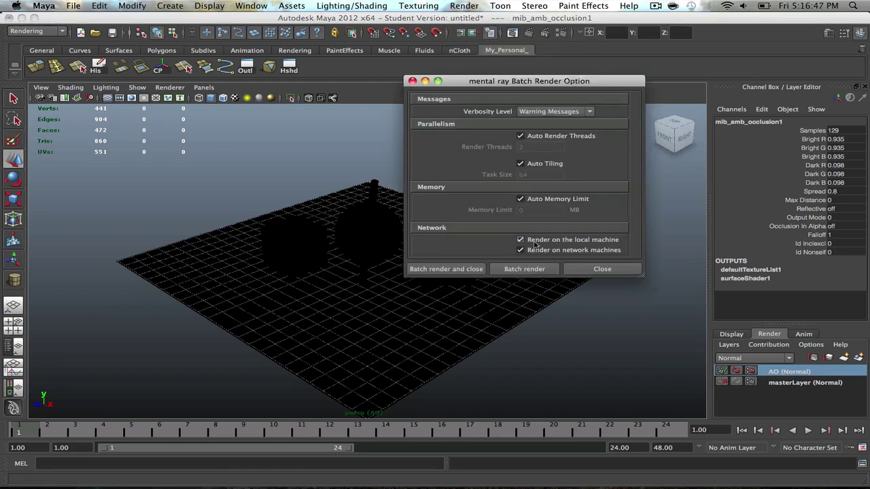
click(601, 269)
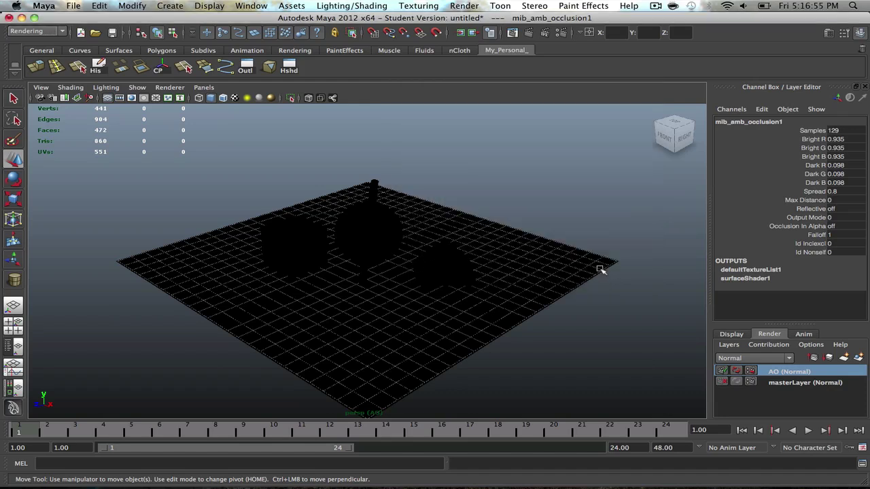